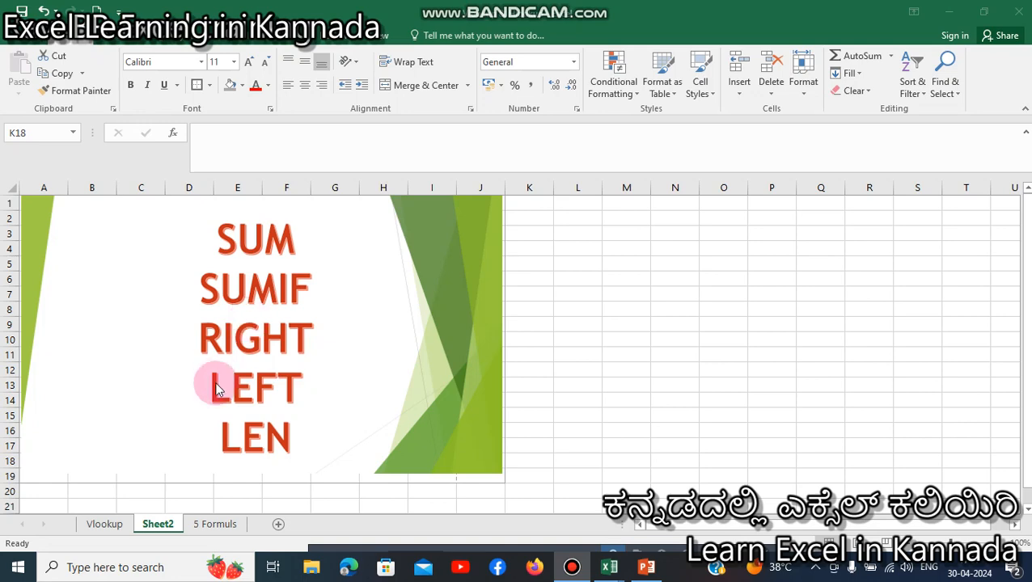
Open the 5 Formuls sheet and examine the column headers of the employee salary table
left_click(219, 526)
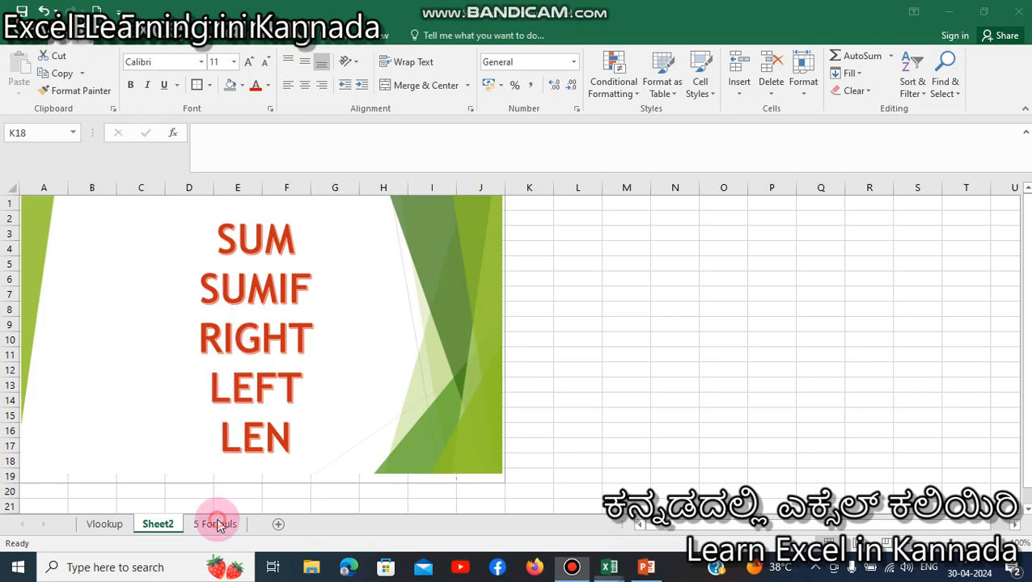
left_click(431, 306)
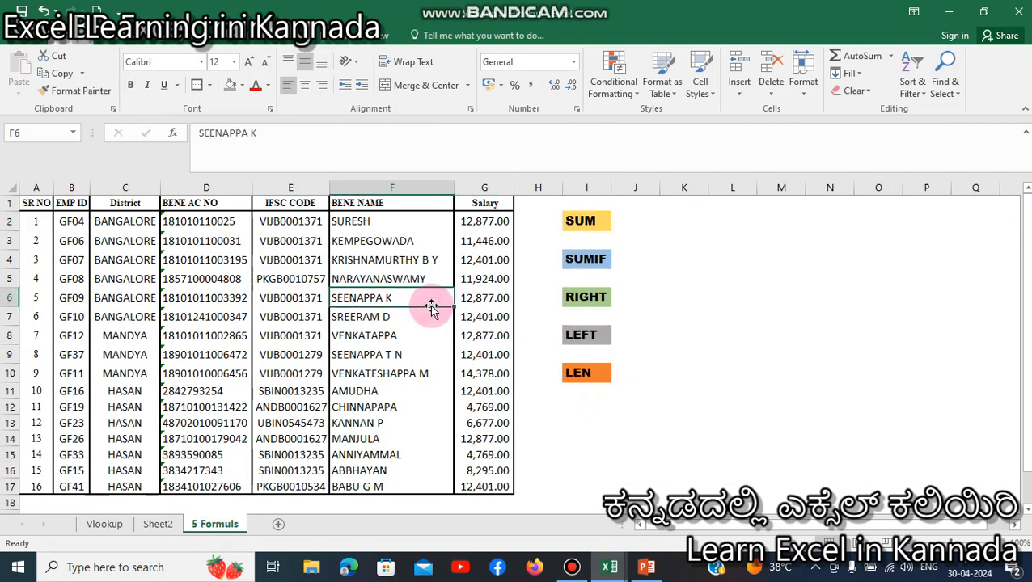
key("Up")
key("Up")
key("Up")
key("Left")
key("Left")
key("Left")
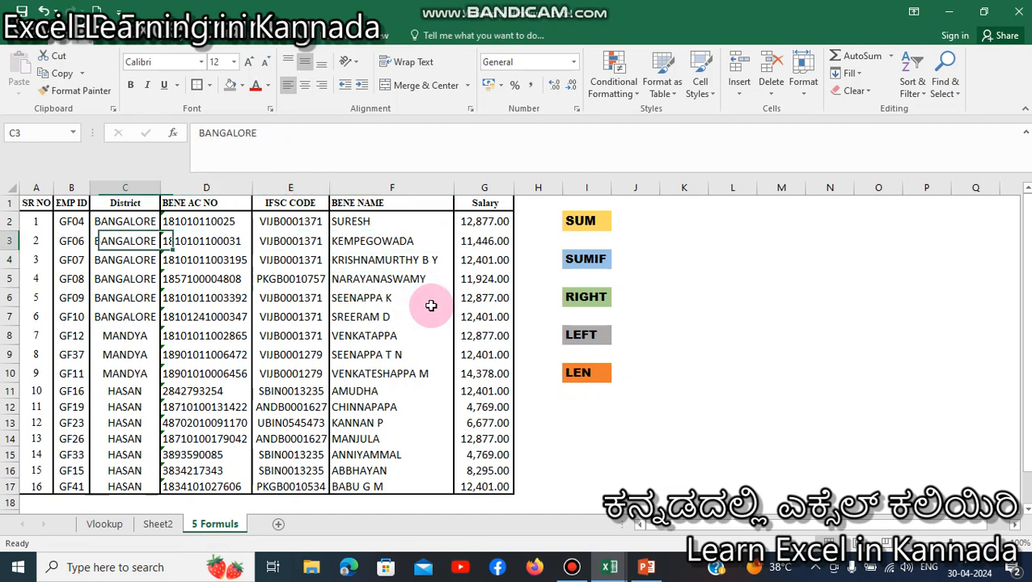
key("Left")
key("Left")
key("Up")
key("Up")
key("Right")
key("Right")
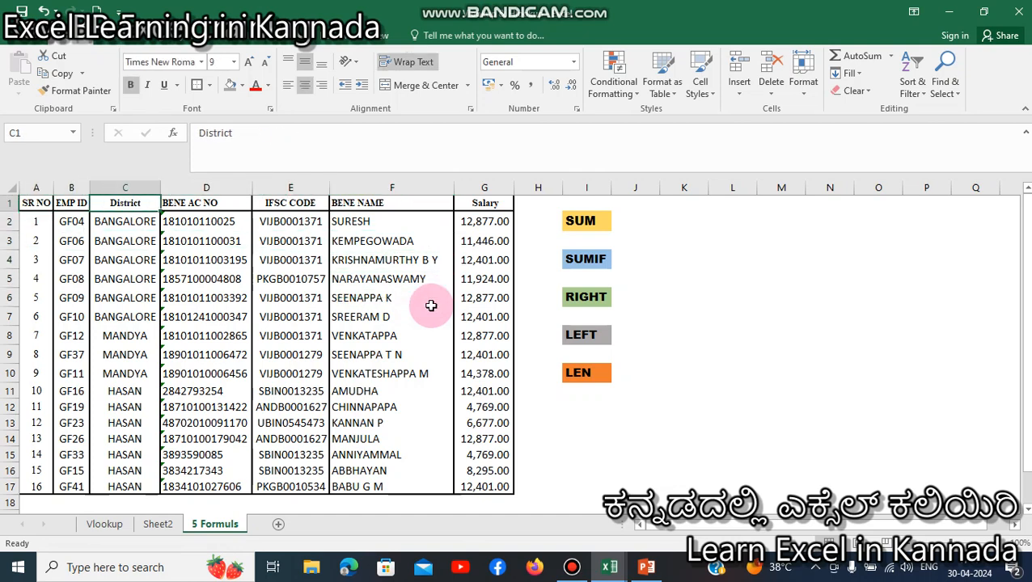
key("Right")
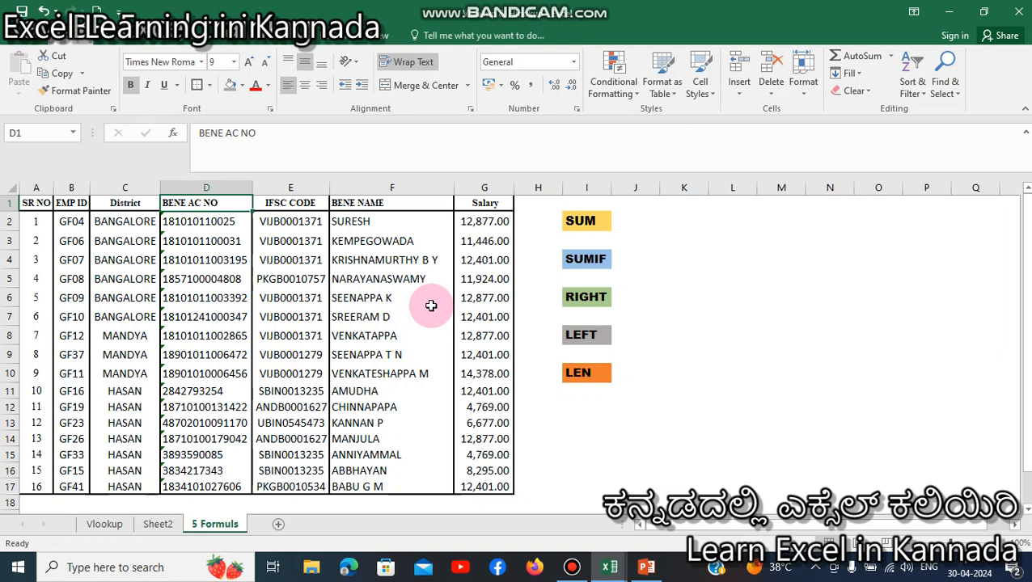
key("Right")
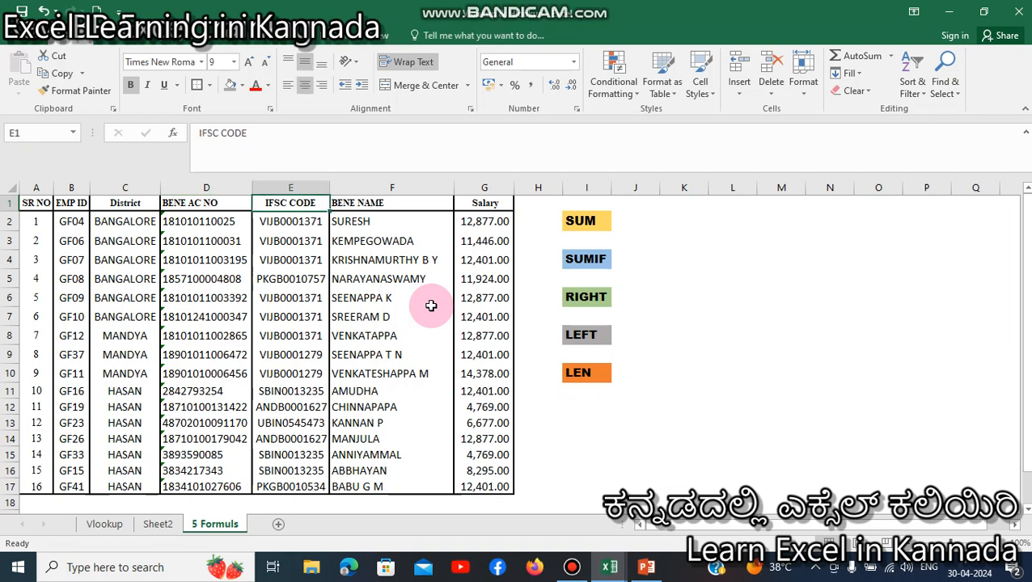
key("Right")
key("Right")
key("Right")
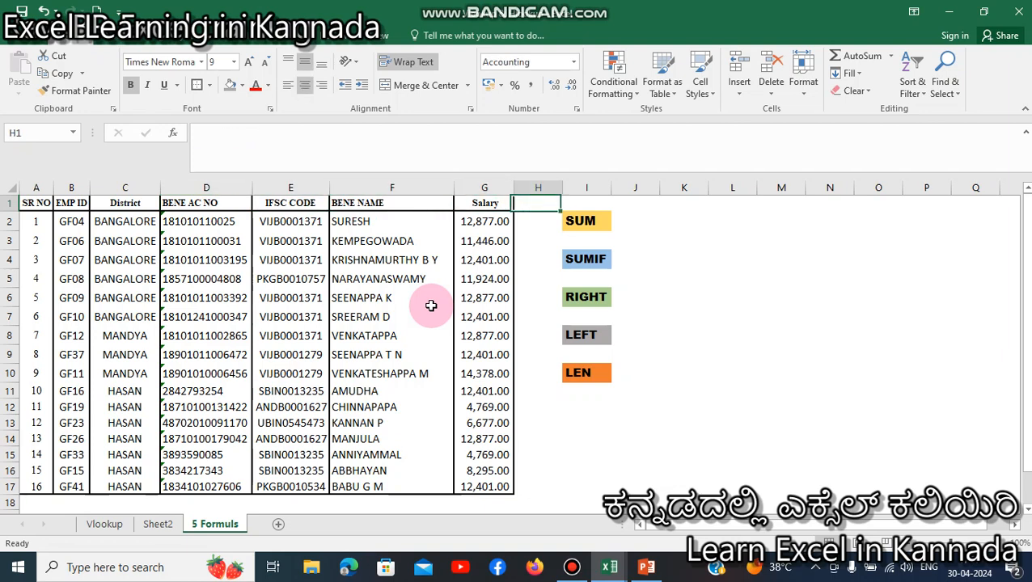
Examine the cell beside the SUM label and the salary values in G2:G17
key("Down")
key("Right")
key("Right")
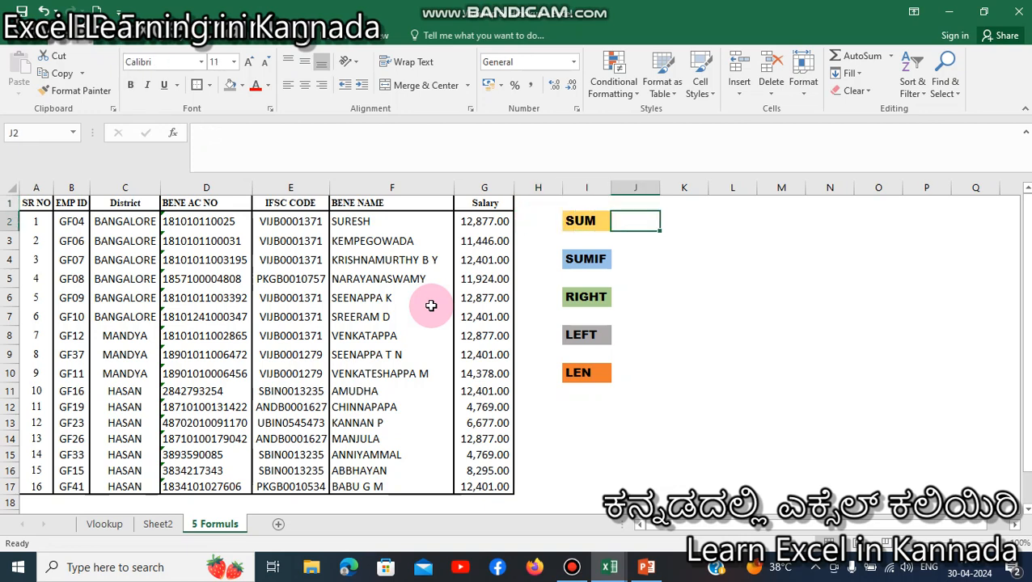
key("Left")
key("Left")
key("Left")
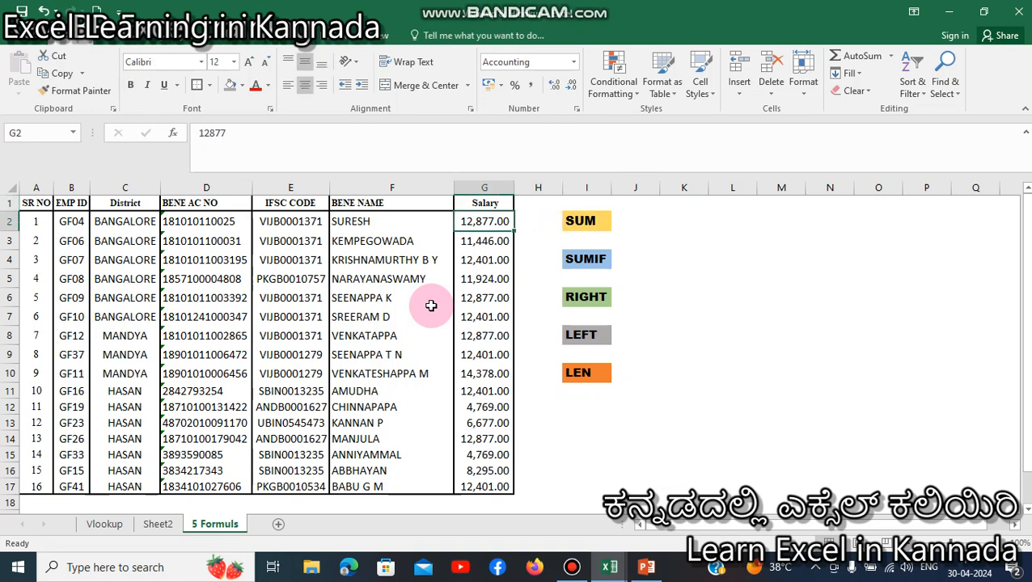
key("ctrl+shift+Down")
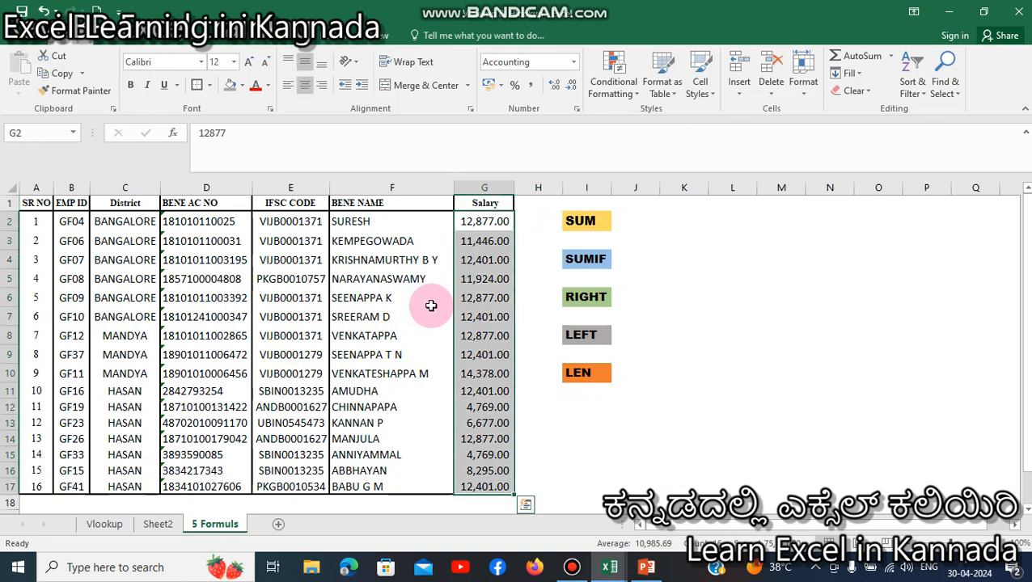
key("ctrl+shift+Up")
Enter =SUM(G2:G17) in J2 beside the SUM label and make the result bold
key("Right")
key("Right")
key("Right")
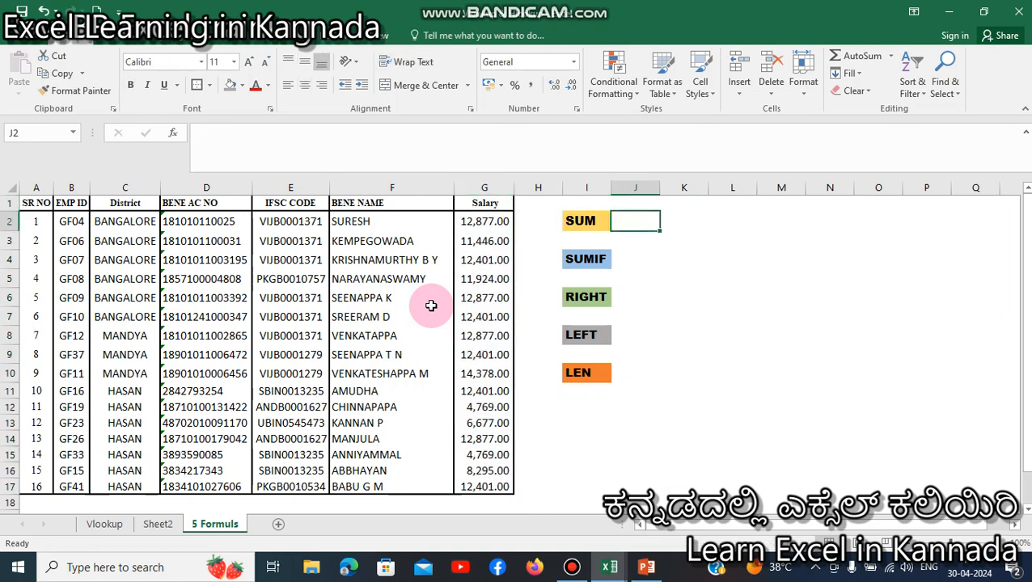
type("=SU")
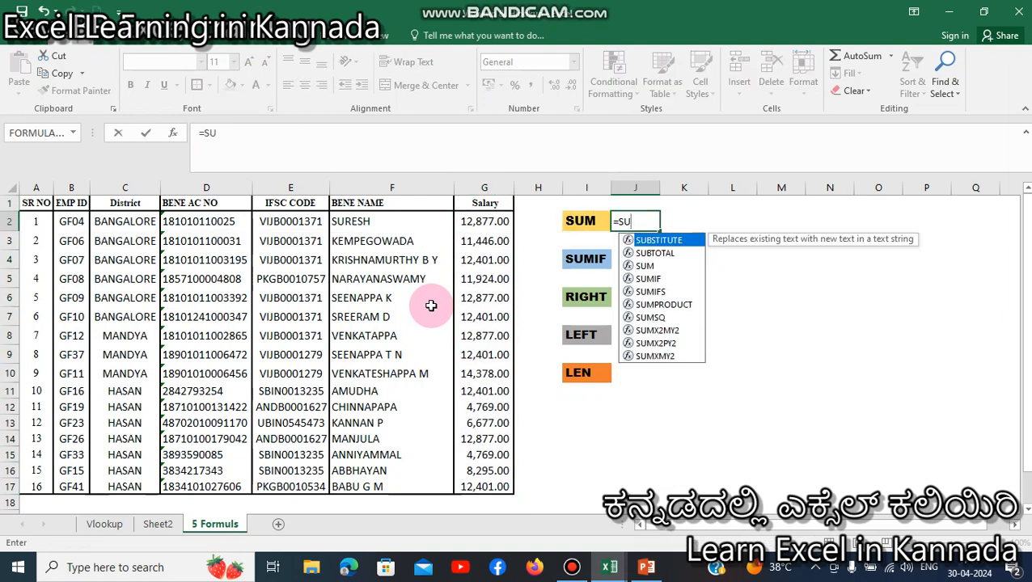
type("M(")
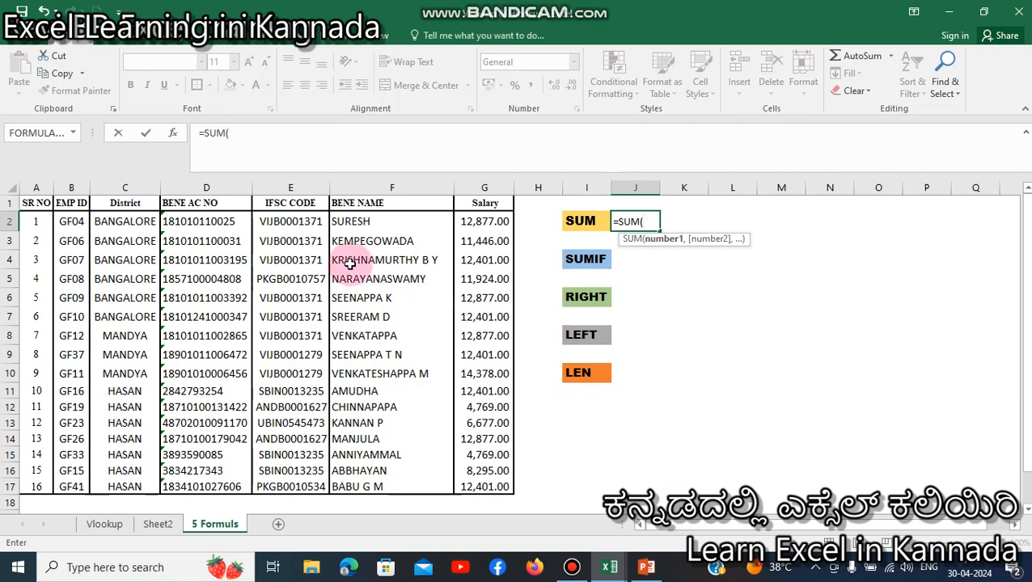
left_click(475, 225)
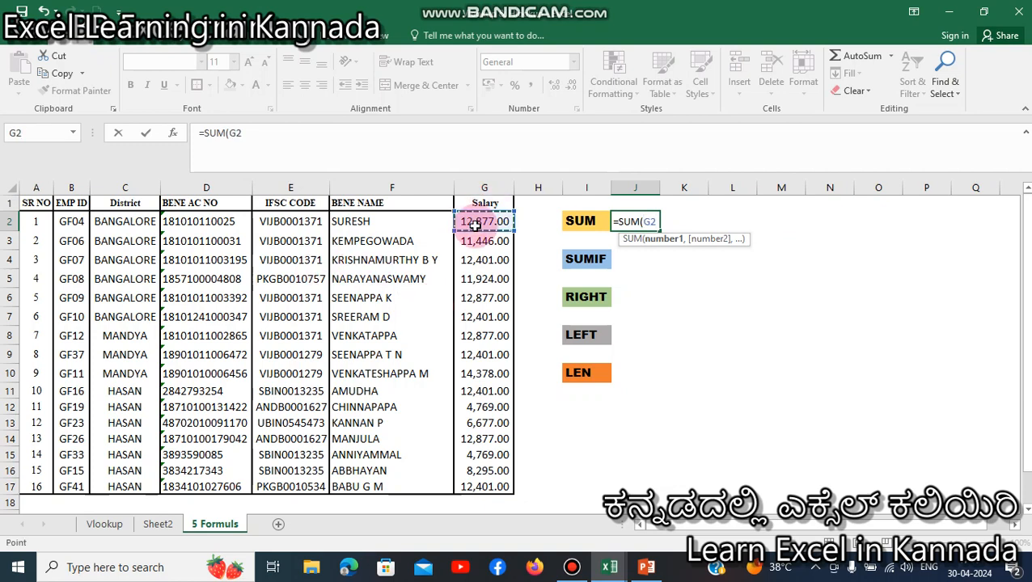
key("shift+Down")
key("shift+Down")
key("shift+Down")
key("shift+Down")
key("shift+Down")
key("shift+Down")
key("shift+Down")
key("shift+Down")
key("shift+Down")
key("shift+Down")
key("shift+Down")
key("shift+Down")
key("shift+Down")
key("shift+Down")
key("shift+Down")
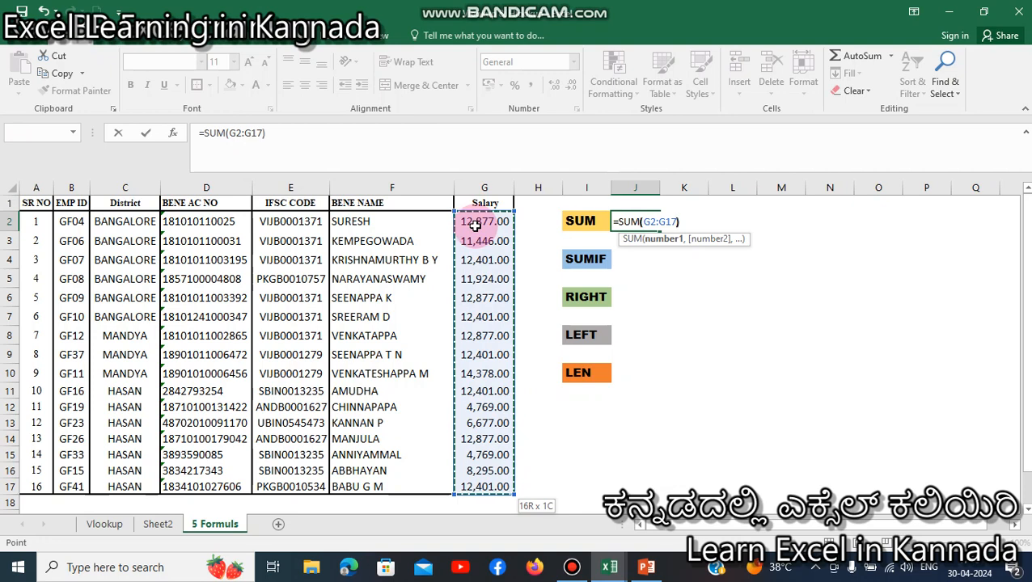
type(")")
key("Return")
key("Up")
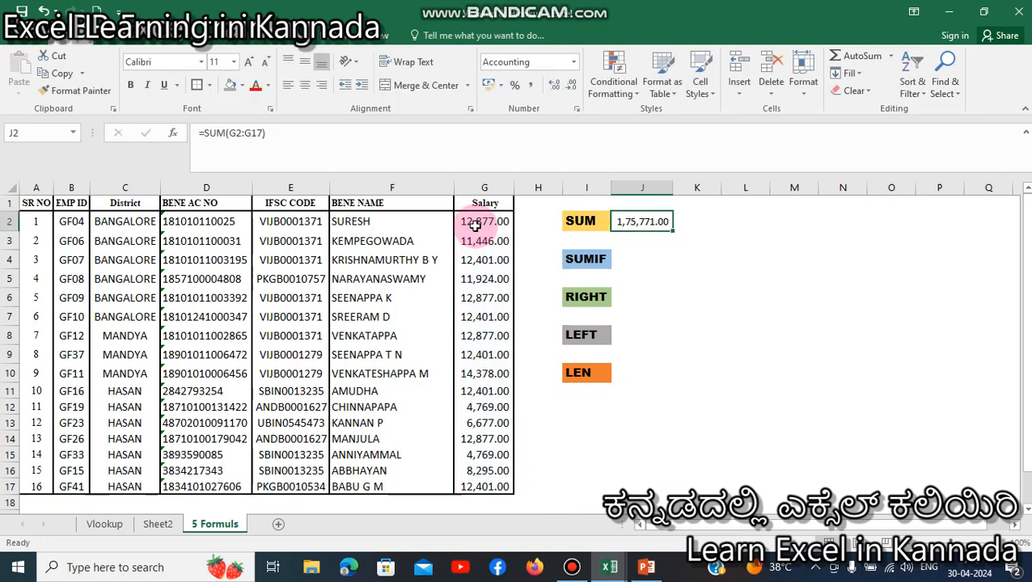
key("ctrl+b")
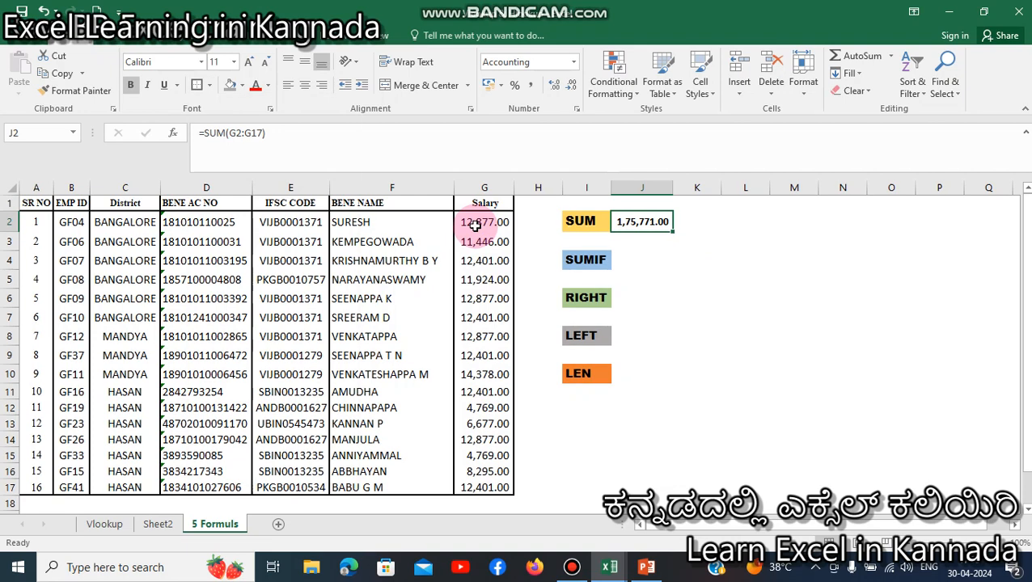
Examine the salary values in G2:G17 and the BANGALORE entries in the District column
key("Down")
key("Down")
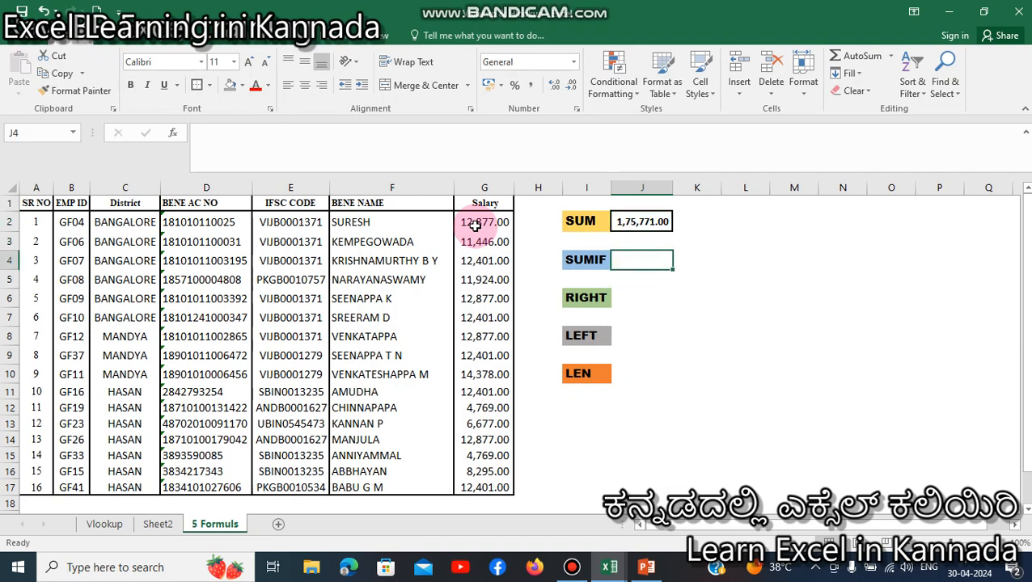
left_click(475, 227)
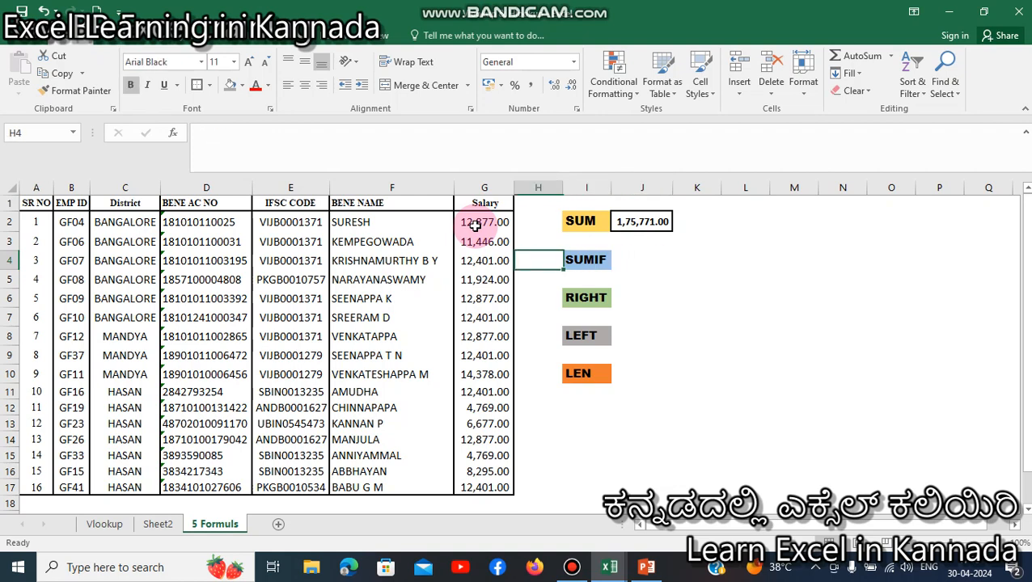
key("ctrl+shift+Down")
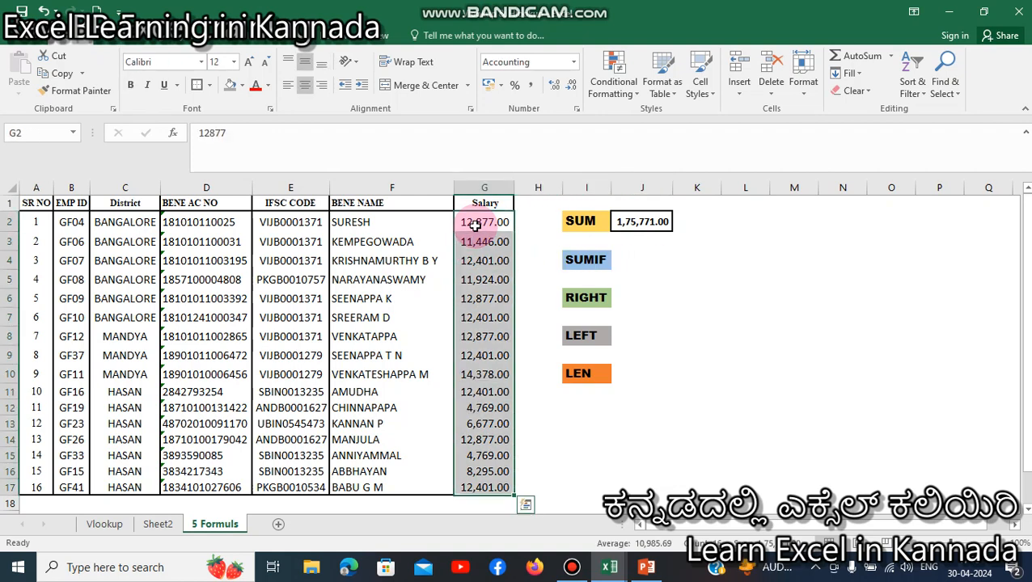
key("Left")
key("Left")
key("Left")
key("Left")
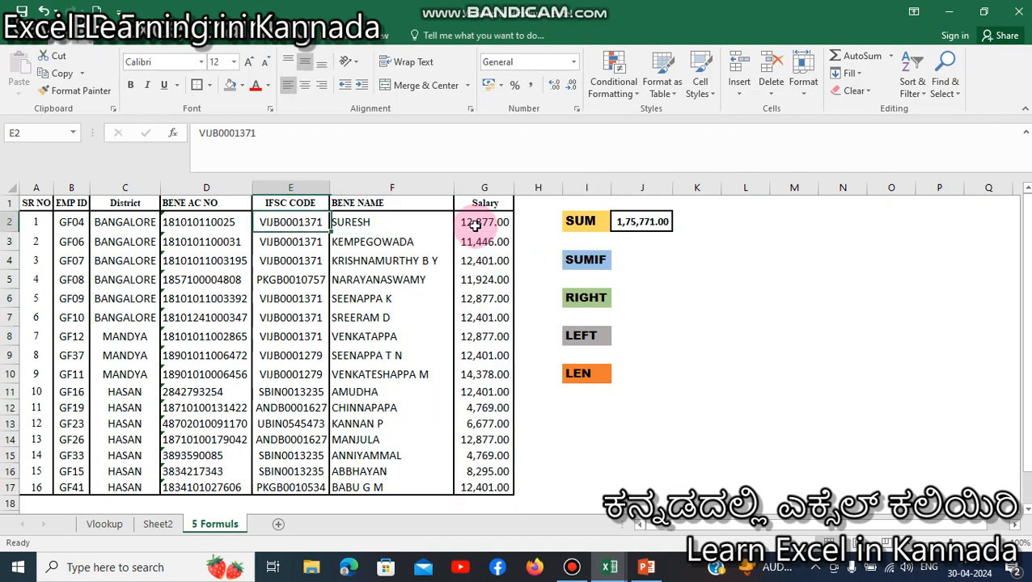
key("shift+Down")
key("shift+Down")
key("shift+Down")
key("shift+Down")
key("shift+Down")
key("shift+Up")
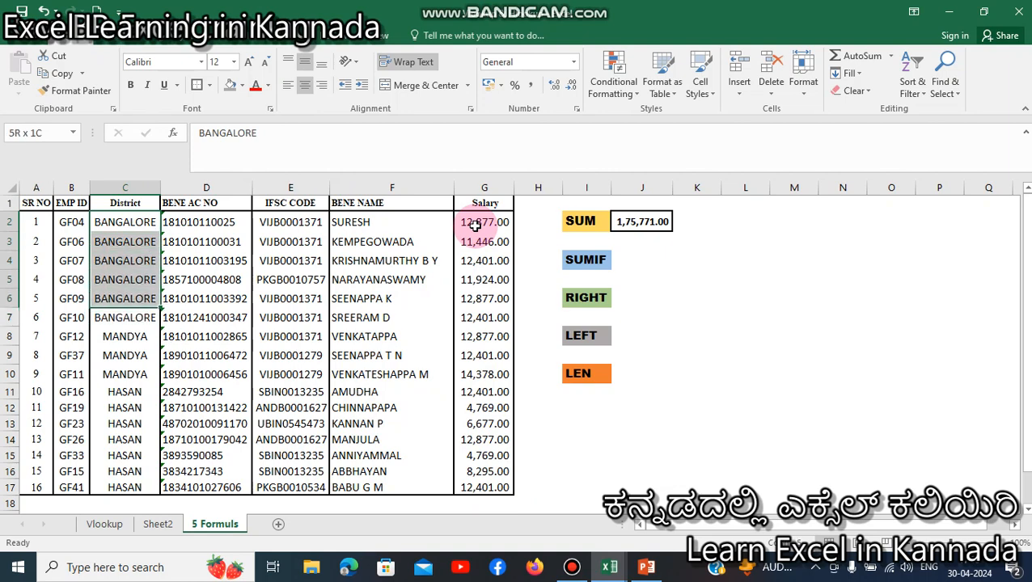
Examine the salaries of the BANGALORE rows in G2:G7 and return to the cell beside the SUMIF label
key("Right")
key("Right")
key("Right")
key("Right")
key("shift+Down")
key("shift+Down")
key("shift+Down")
key("shift+Down")
key("shift+Down")
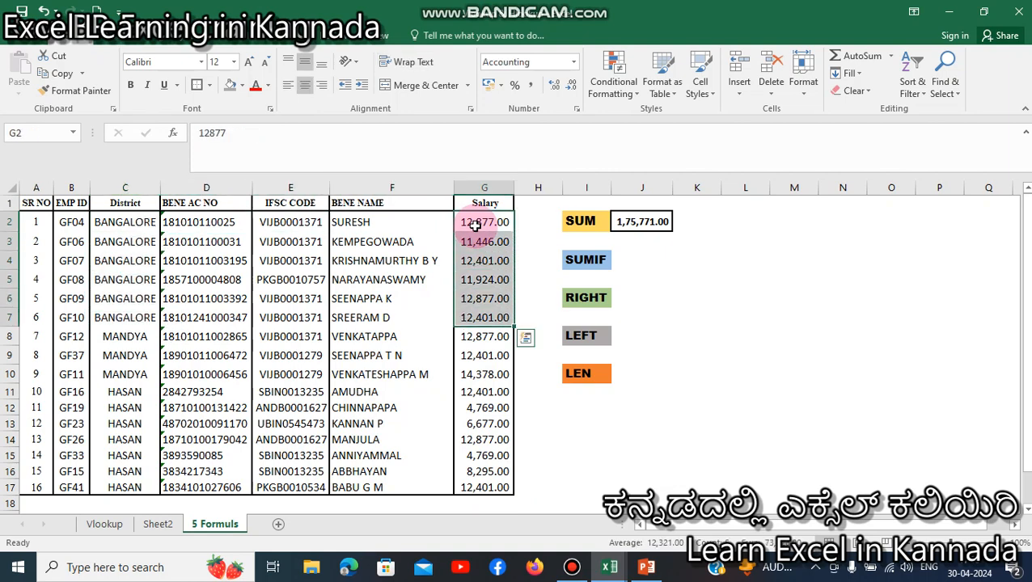
key("Up")
key("Down")
key("Down")
key("Down")
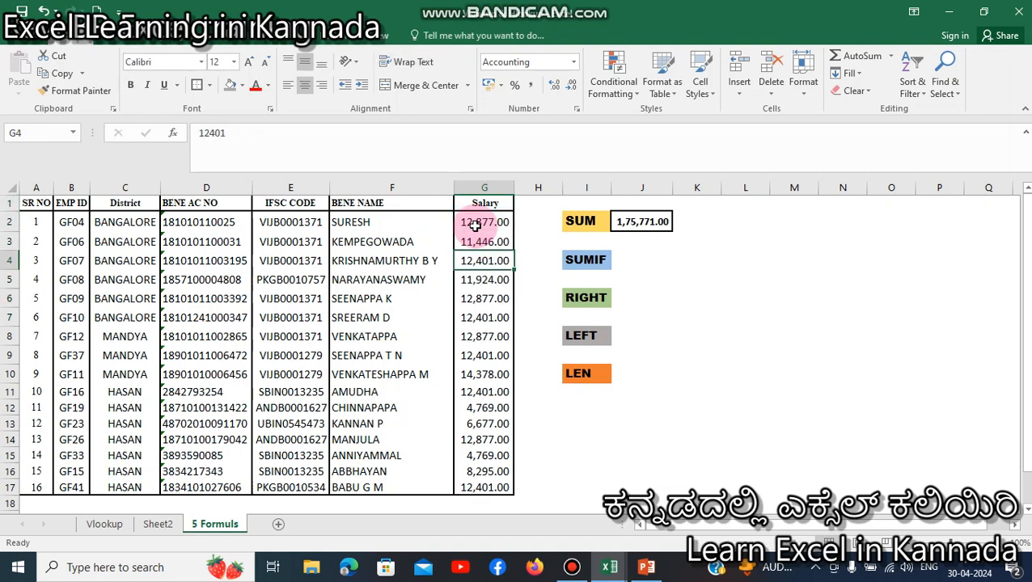
key("Right")
key("Right")
key("Right")
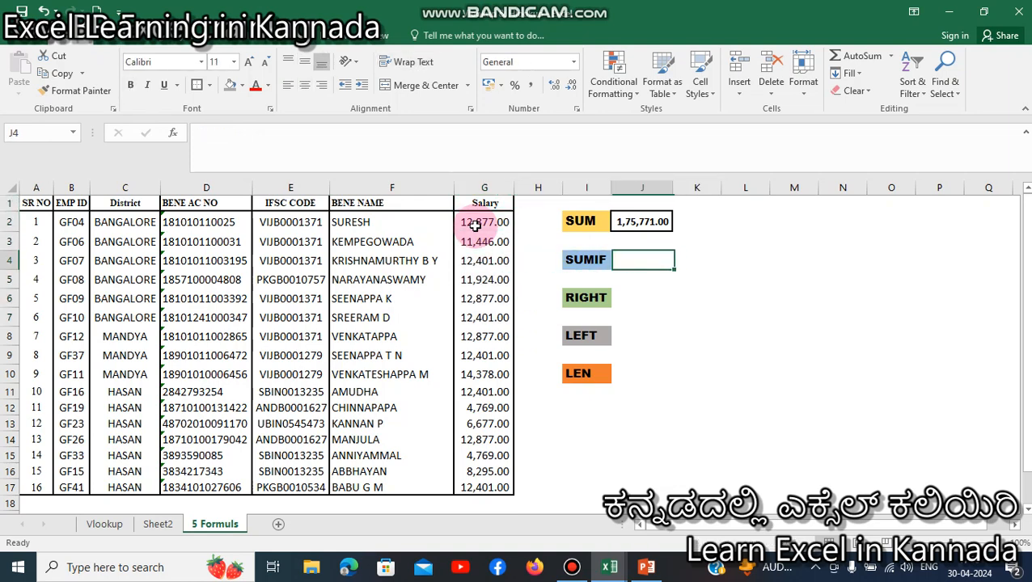
Copy BANGALORE from C4 in the District column into K4 and widen column K to fit it on one line
key("Left")
key("Left")
key("Left")
key("Left")
key("Left")
key("Left")
key("Left")
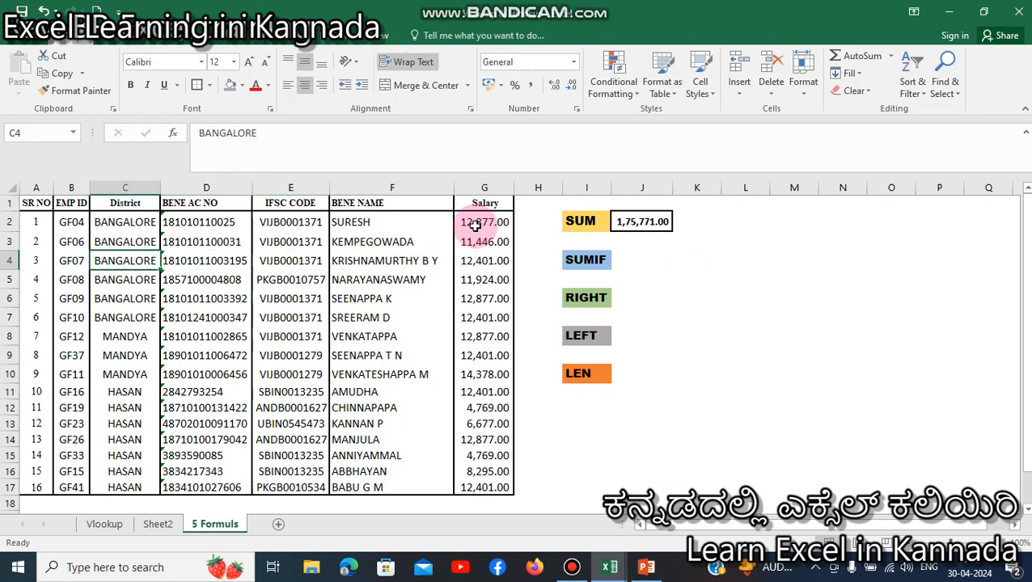
key("ctrl+c")
key("Right")
key("Right")
key("Right")
key("Right")
key("Right")
key("Right")
key("Right")
key("Right")
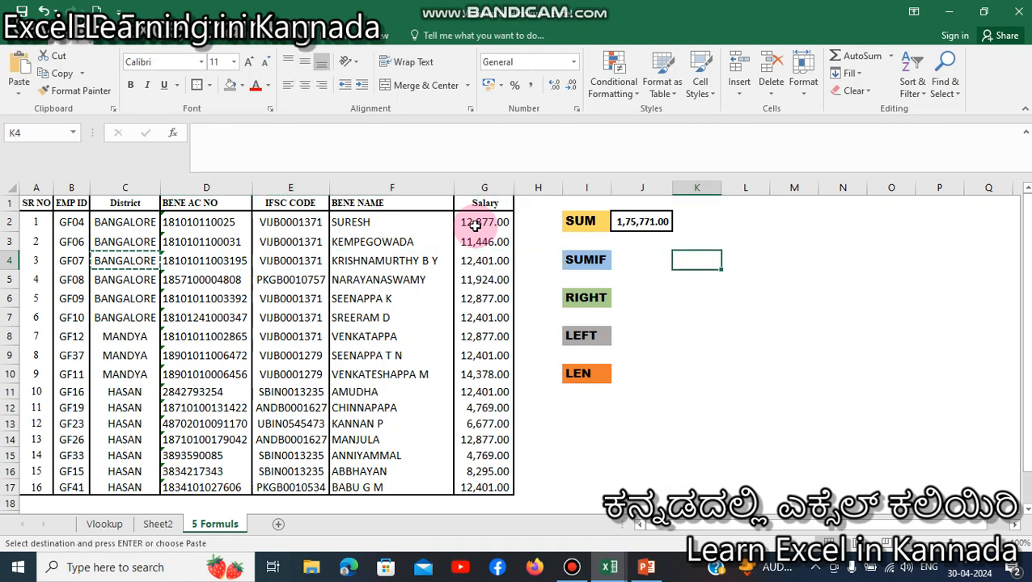
key("ctrl+v")
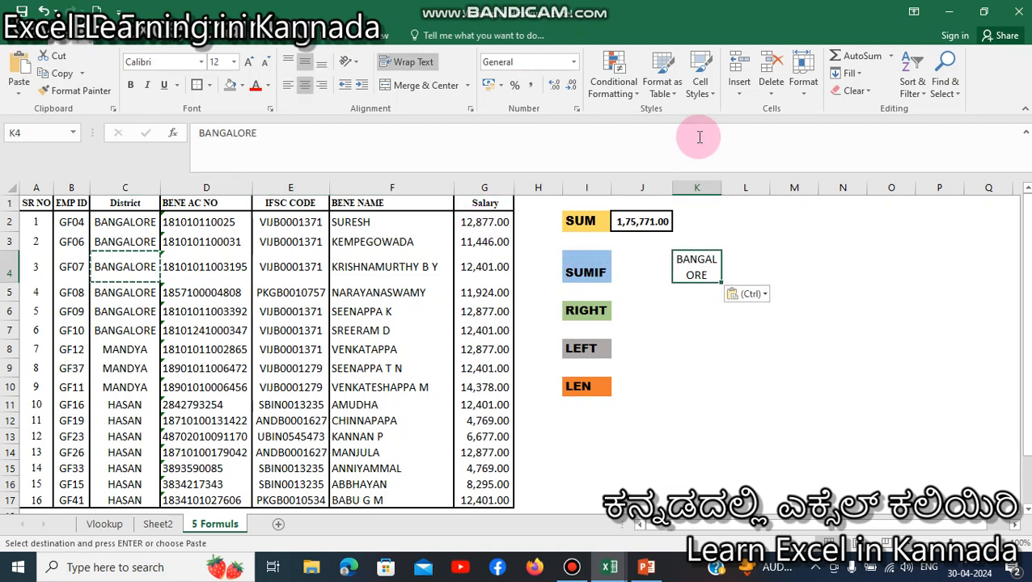
left_click_drag(723, 184, 753, 186)
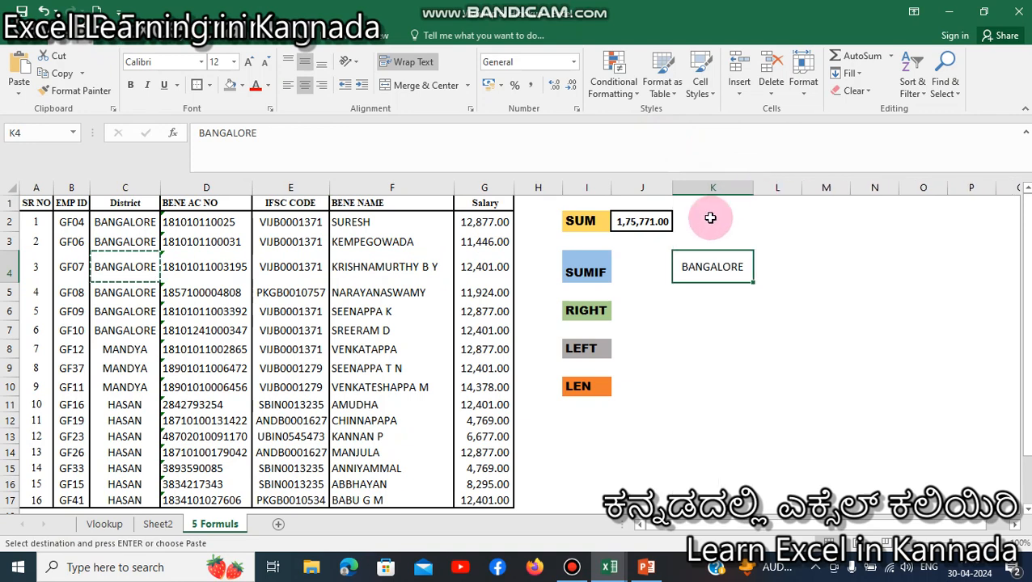
Start a SUMIF formula in J4 beside the SUMIF label with the District cells C1:C17 as its range
left_click(634, 266)
type("=SUM")
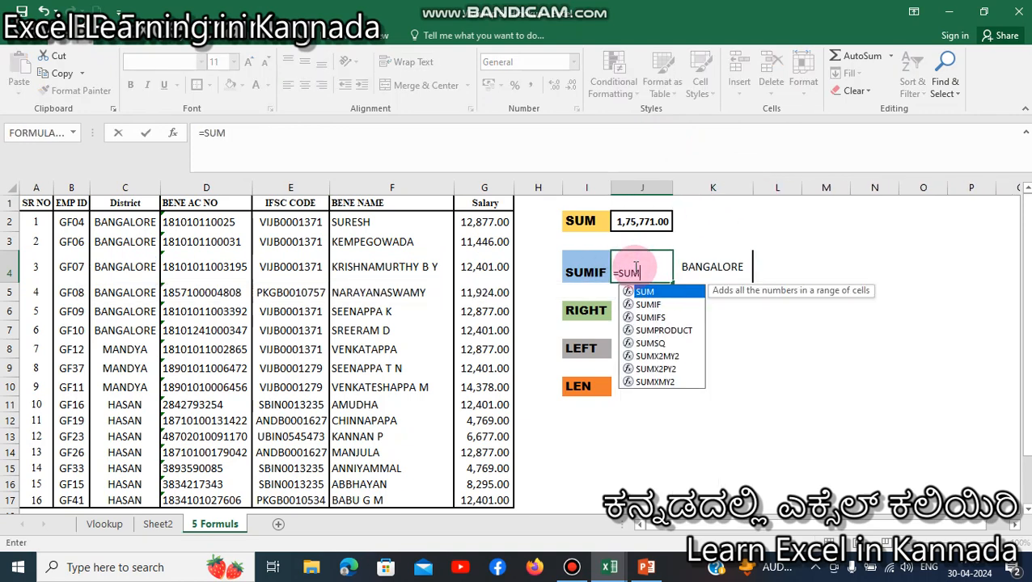
type("IF(")
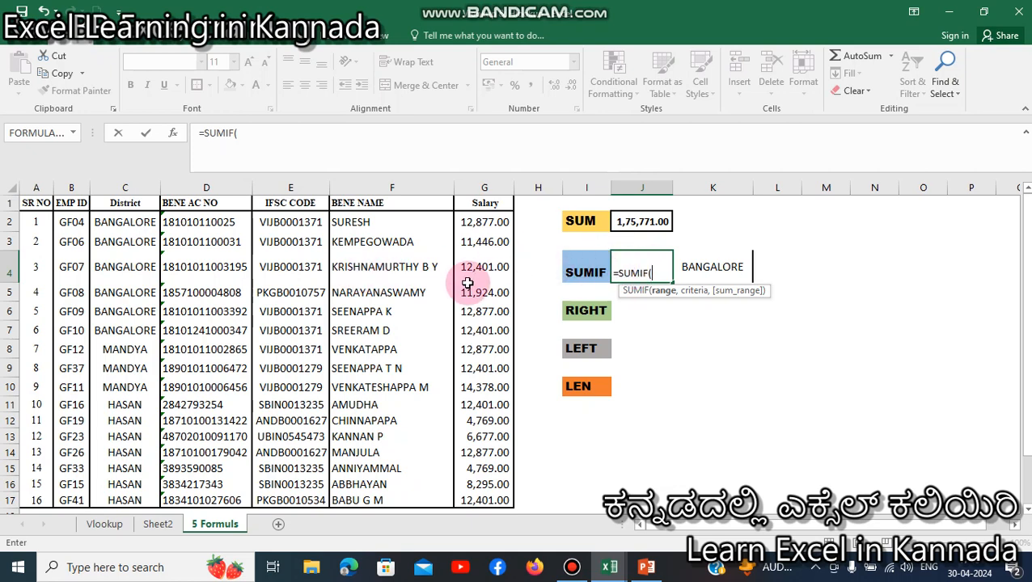
left_click(131, 207)
key("shift+Down")
key("shift+Down")
key("shift+Down")
key("shift+Down")
key("shift+Down")
key("shift+Down")
key("shift+Down")
key("shift+Down")
key("shift+Down")
key("shift+Down")
key("shift+Down")
key("shift+Down")
key("shift+Down")
key("shift+Down")
key("shift+Down")
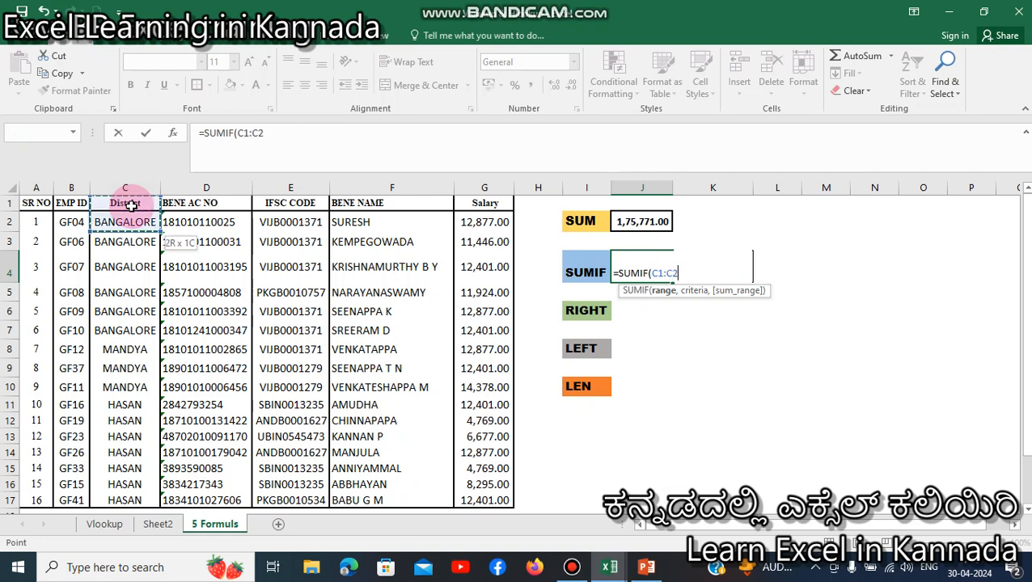
key("shift+Down")
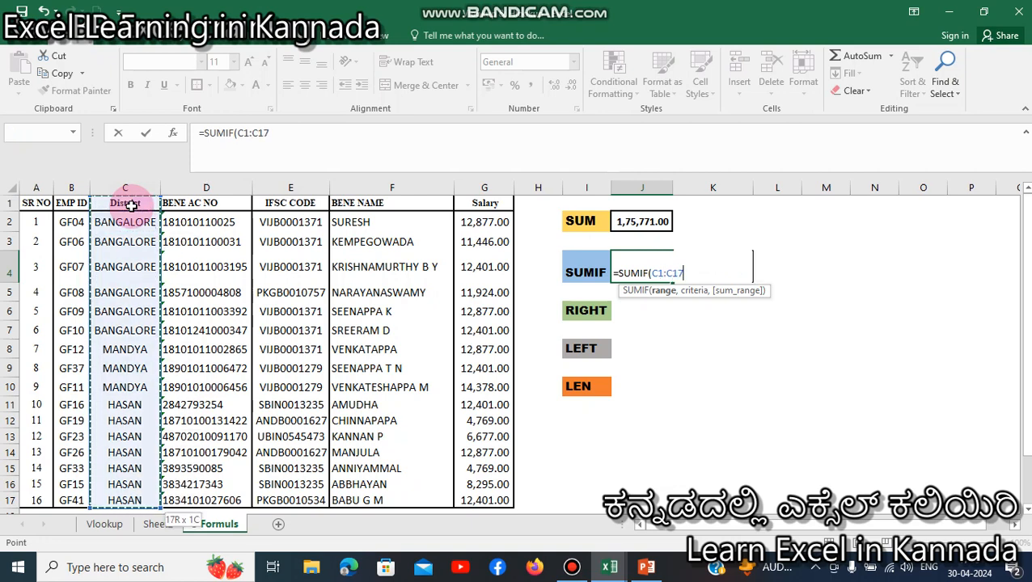
type(",")
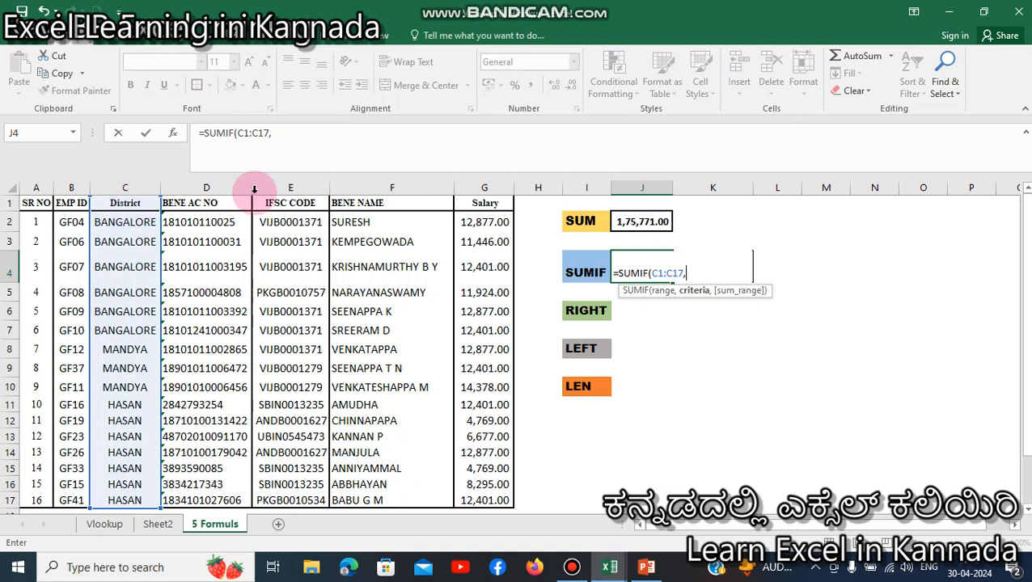
Complete the SUMIF formula with C4 as the criteria and the Salary cells G1:G17 as the sum range
left_click(766, 270)
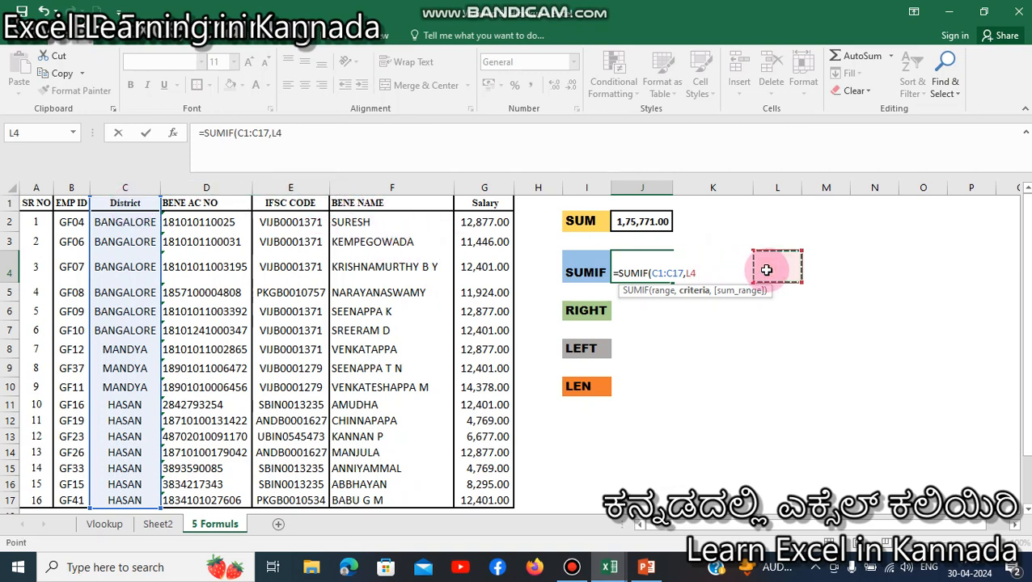
key("Left")
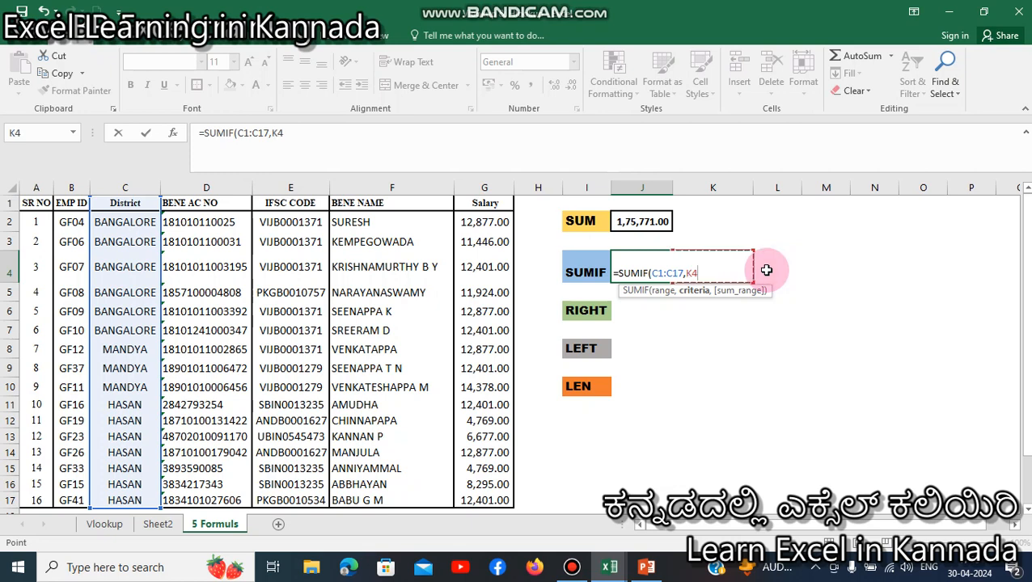
key("Left")
key("Left")
key("Left")
key("Left")
key("Left")
key("Left")
key("Left")
key("Left")
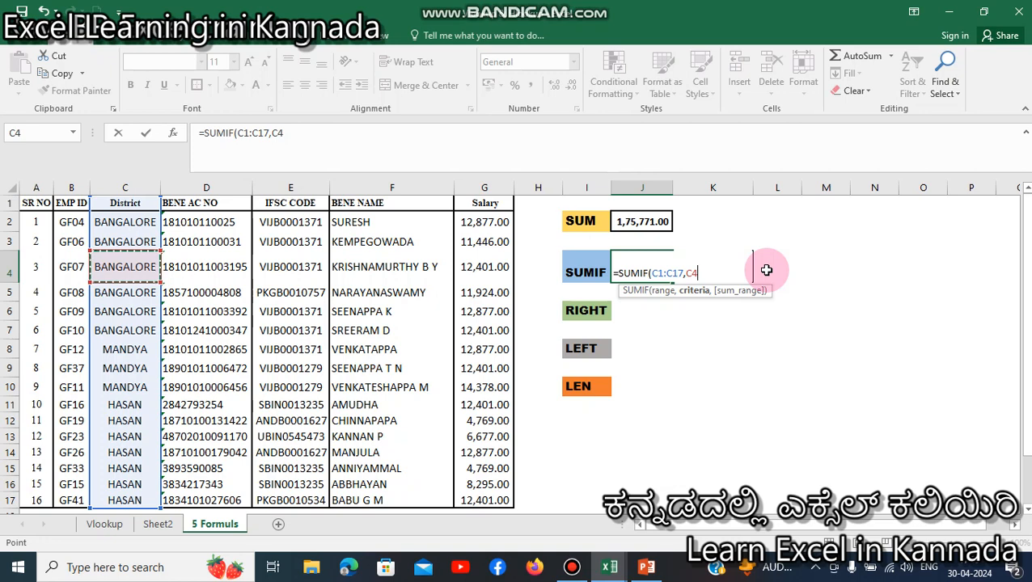
type(",")
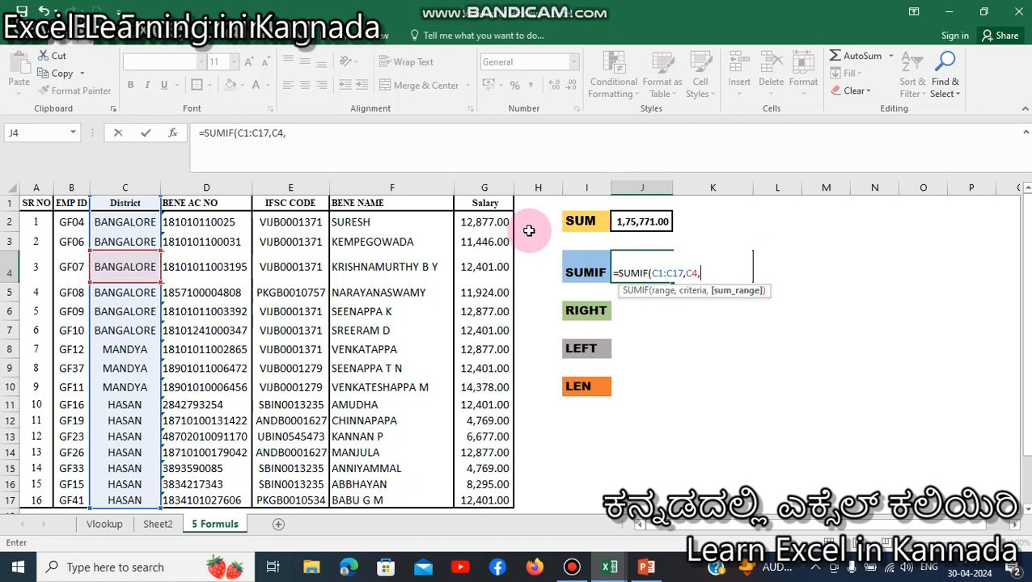
left_click(482, 206)
left_click_drag(482, 207, 485, 501)
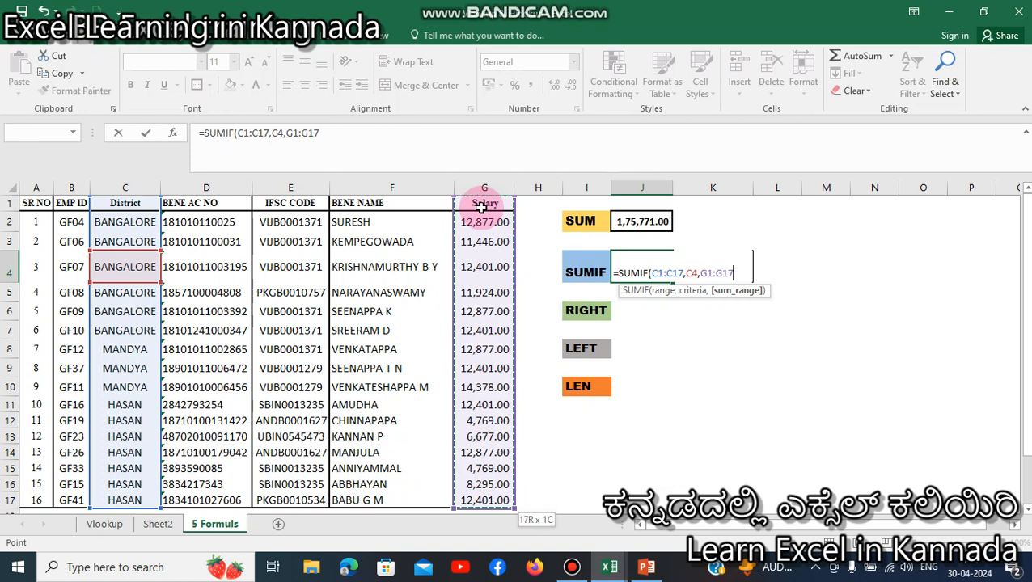
key("Return")
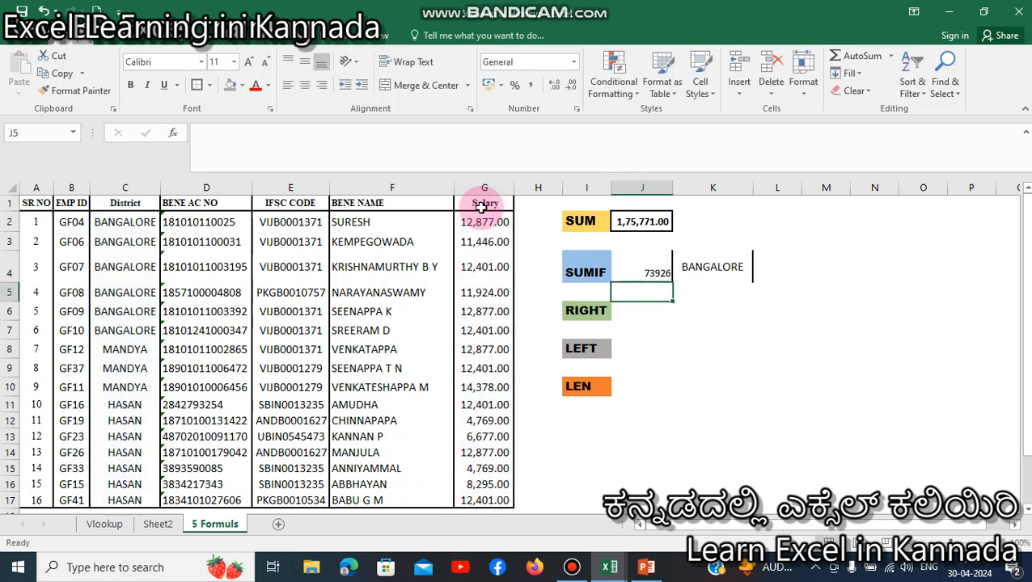
Format the SUMIF result in J4 with the comma number style
key("Up")
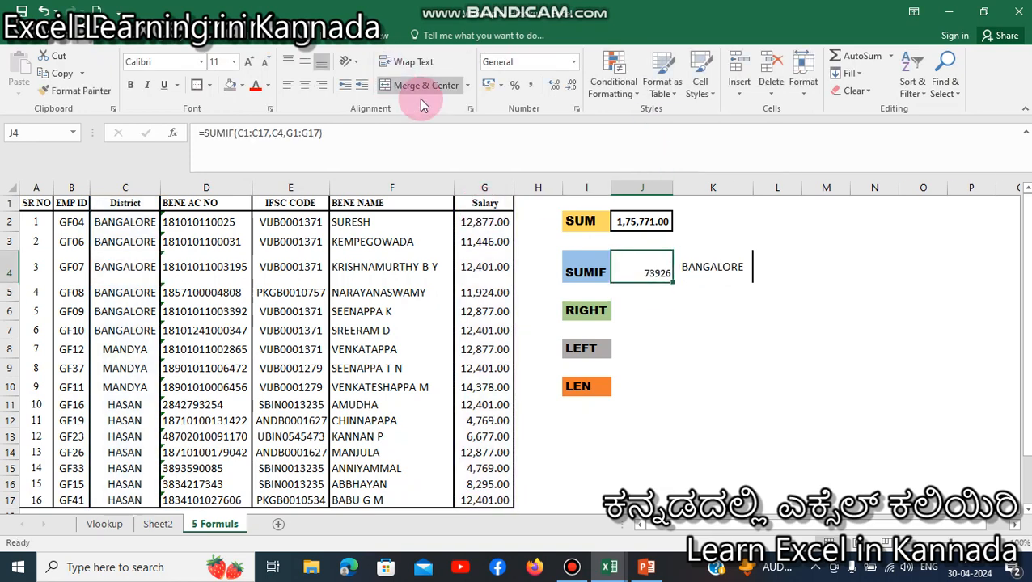
left_click(531, 88)
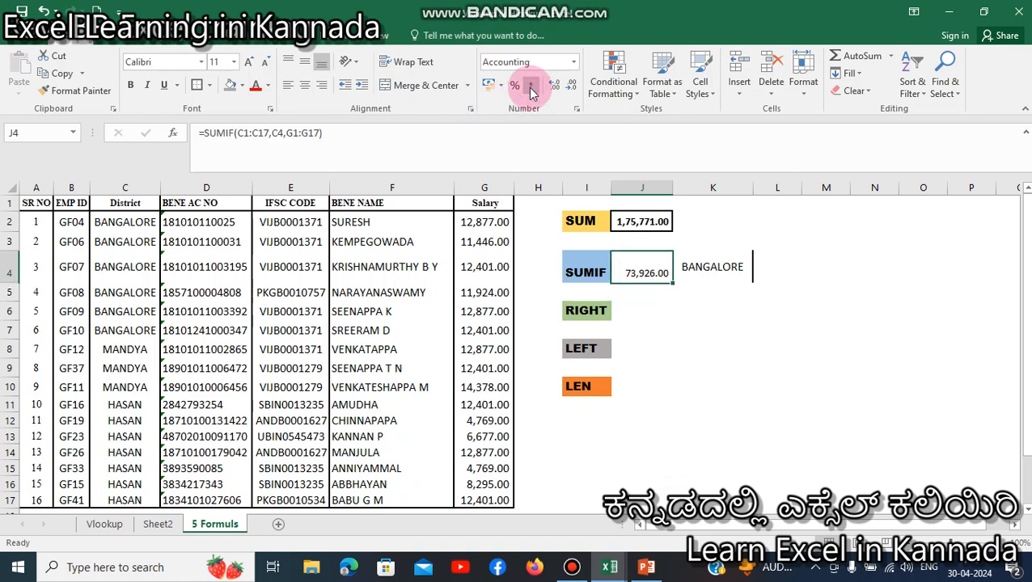
key("Right")
key("Left")
Insert two blank columns to the right of the Salary column, before column H
key("Left")
key("Down")
key("Down")
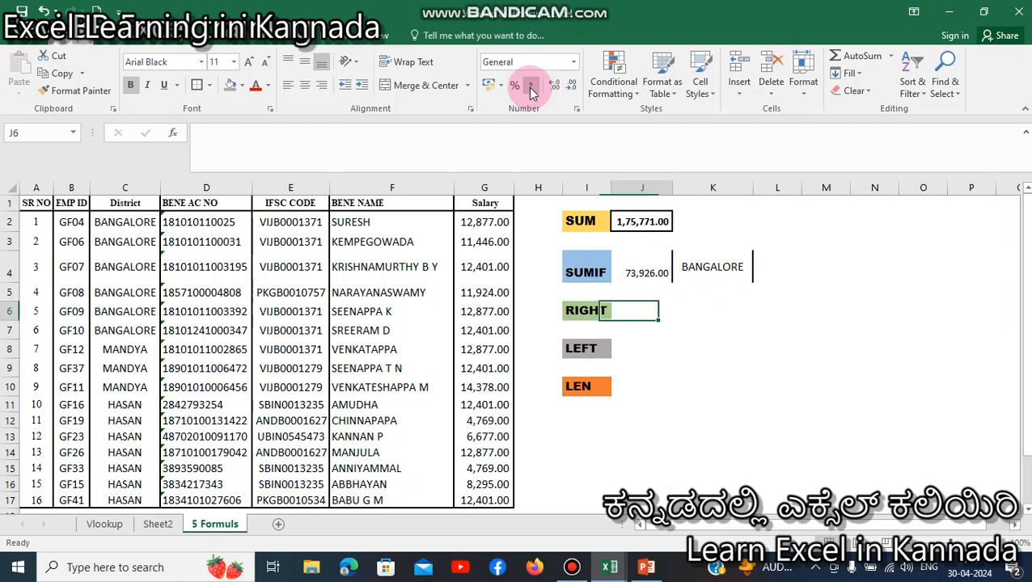
key("Right")
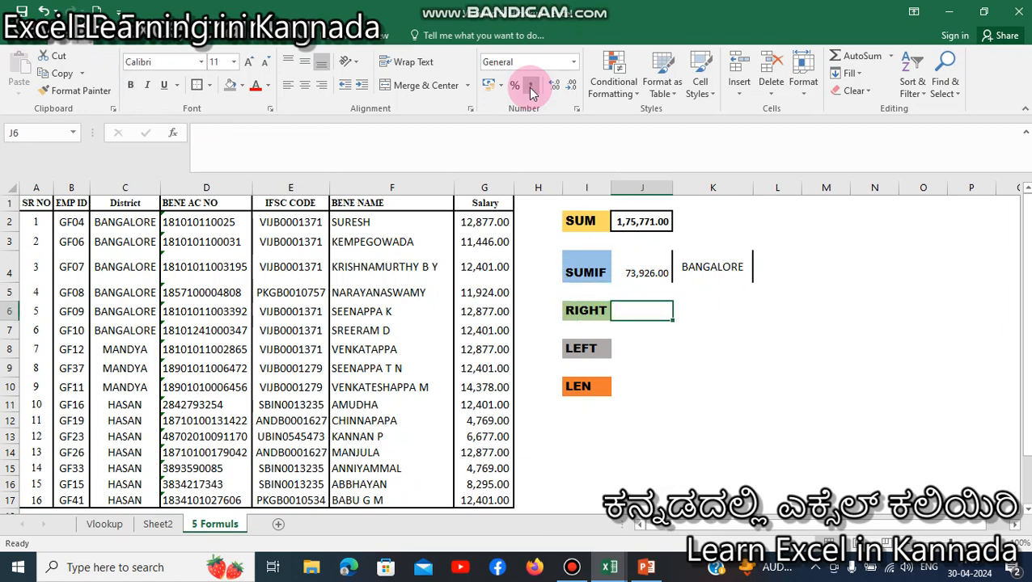
key("Left")
key("Left")
key("ctrl+space")
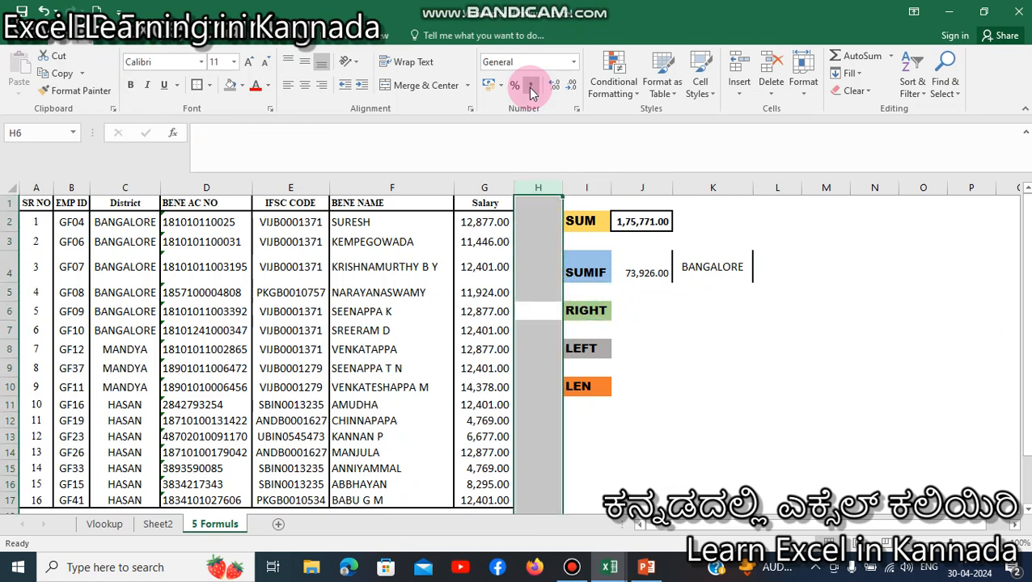
key("ctrl+plus")
key("ctrl+plus")
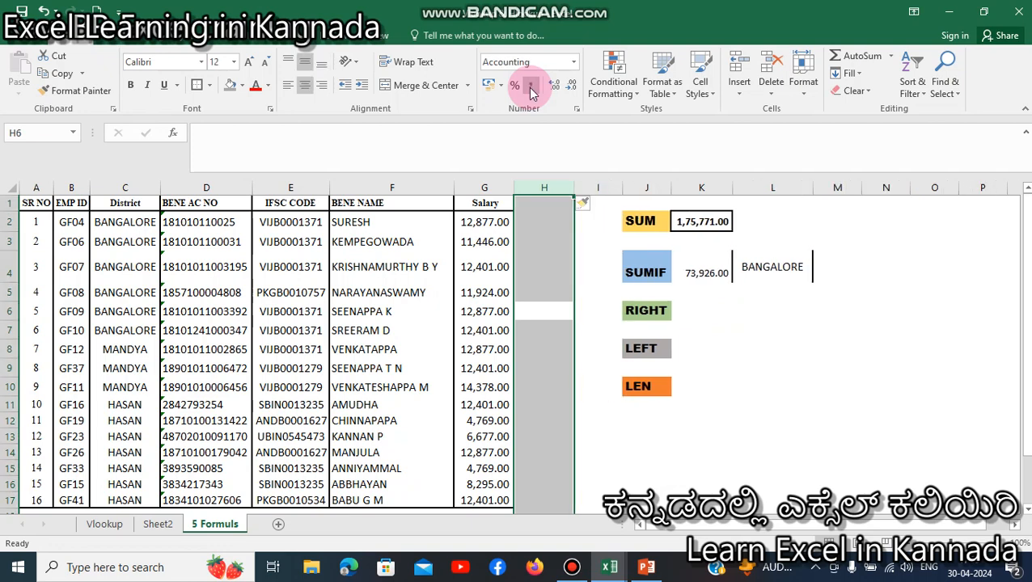
Enter the header RIGHT FORMULA in H1 next to the Salary header
key("Up")
key("Up")
key("Up")
key("Up")
key("Up")
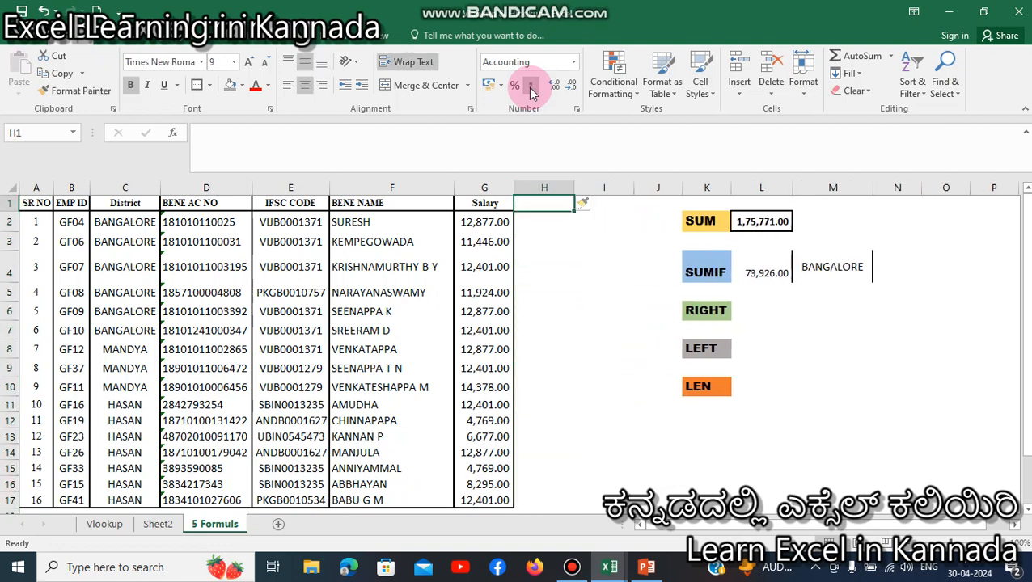
type("RIGHT ")
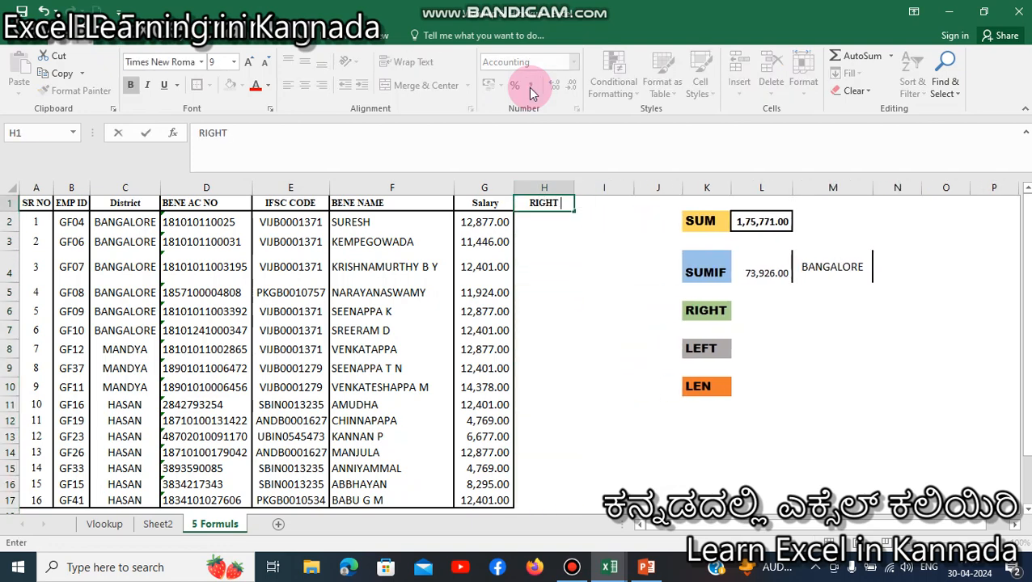
type("FORMU")
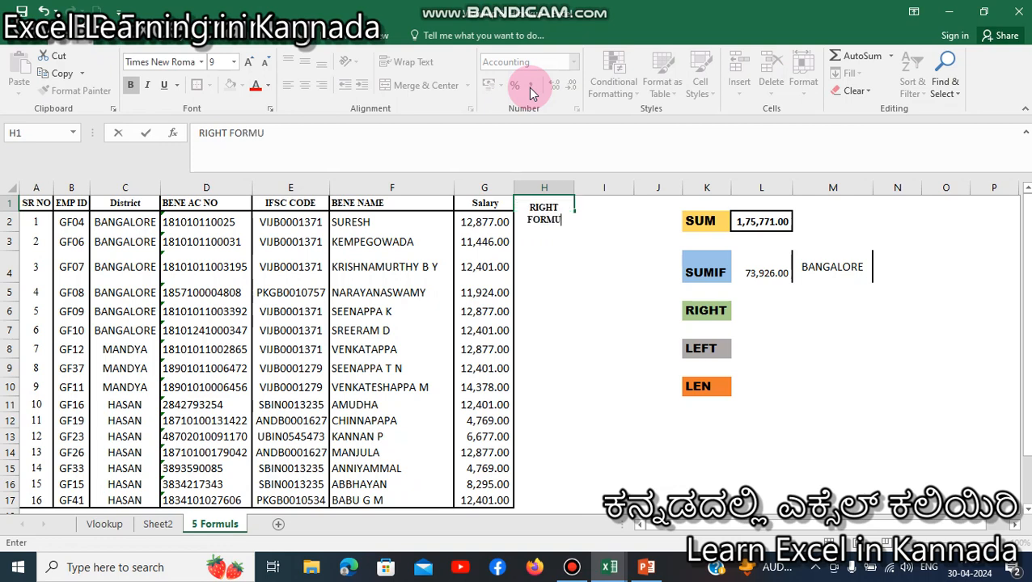
type("LA")
key("Return")
Examine the first employee's entries in row 2 and the District column as source text for the RIGHT formula
key("Left")
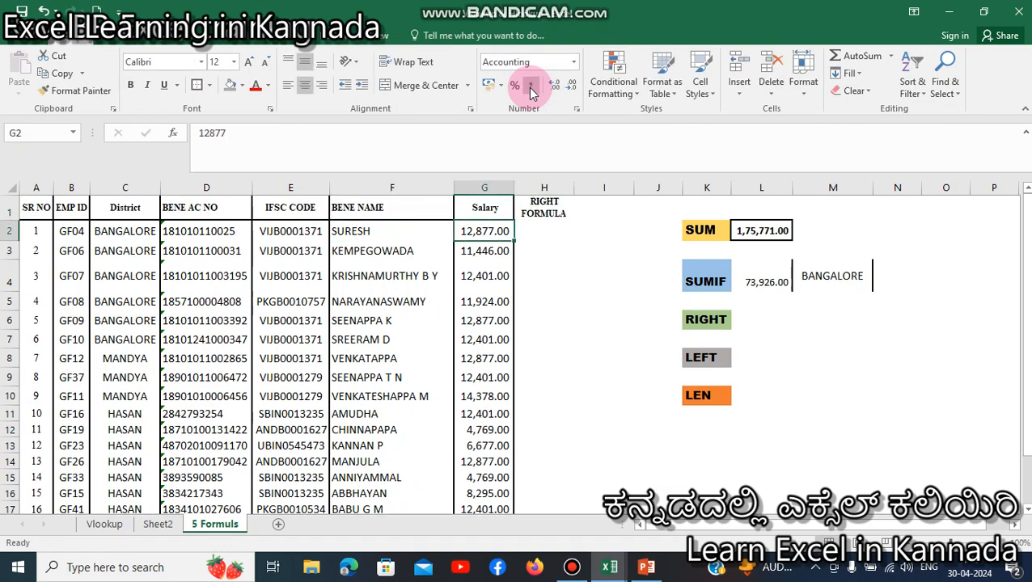
key("Left")
key("Left")
key("Left")
key("Left")
key("Right")
key("Right")
key("Left")
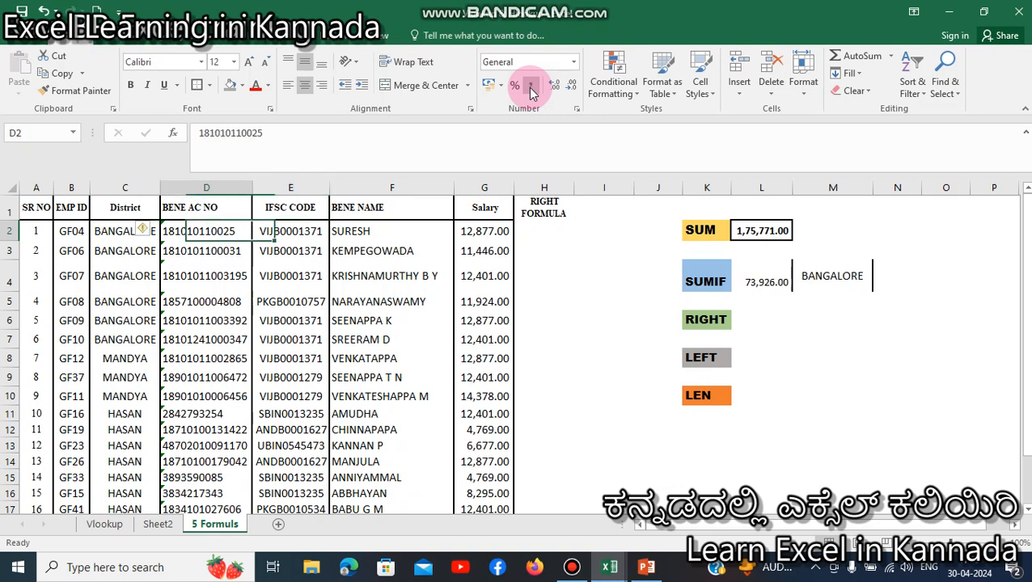
key("Right")
key("Right")
key("Right")
key("Right")
key("Right")
key("Left")
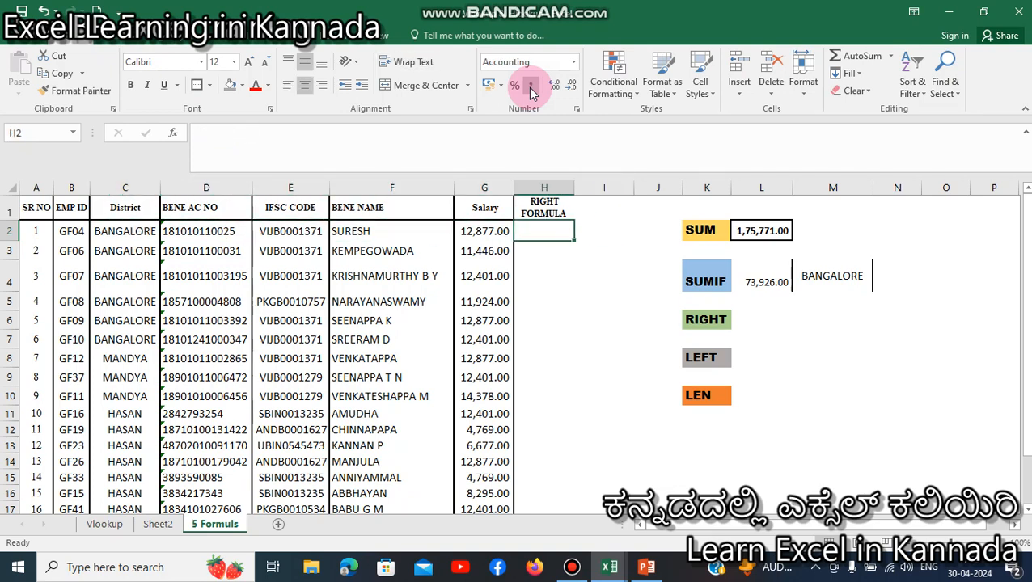
key("Left")
key("Left")
key("Left")
key("Right")
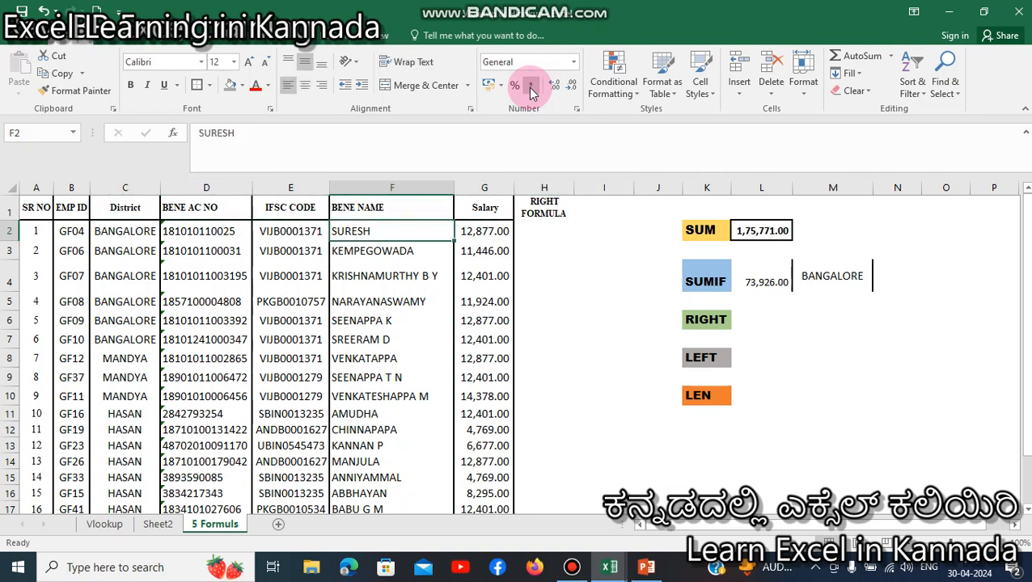
key("Left")
key("Right")
key("Left")
key("Left")
key("Left")
key("Up")
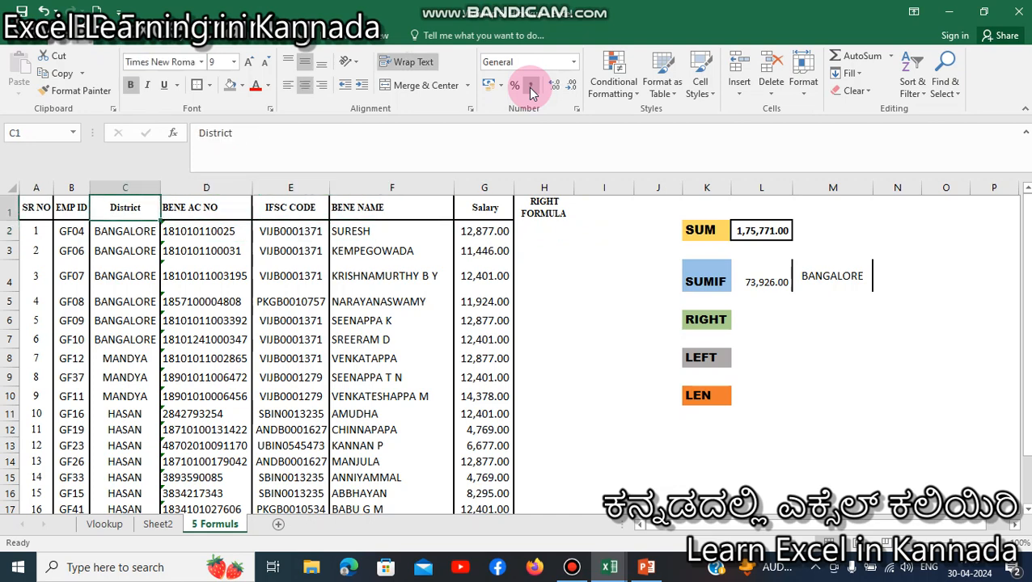
key("Down")
key("Up")
key("Down")
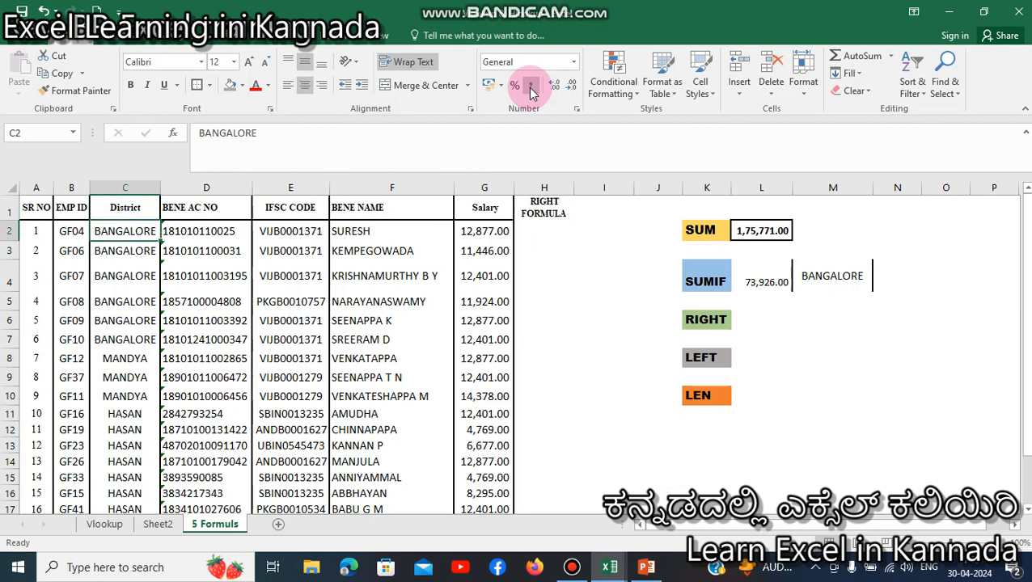
Enter =RIGHT(C2,5) in H2 to extract the last five characters of the District entry
key("Right")
key("Right")
key("Right")
key("Right")
key("Right")
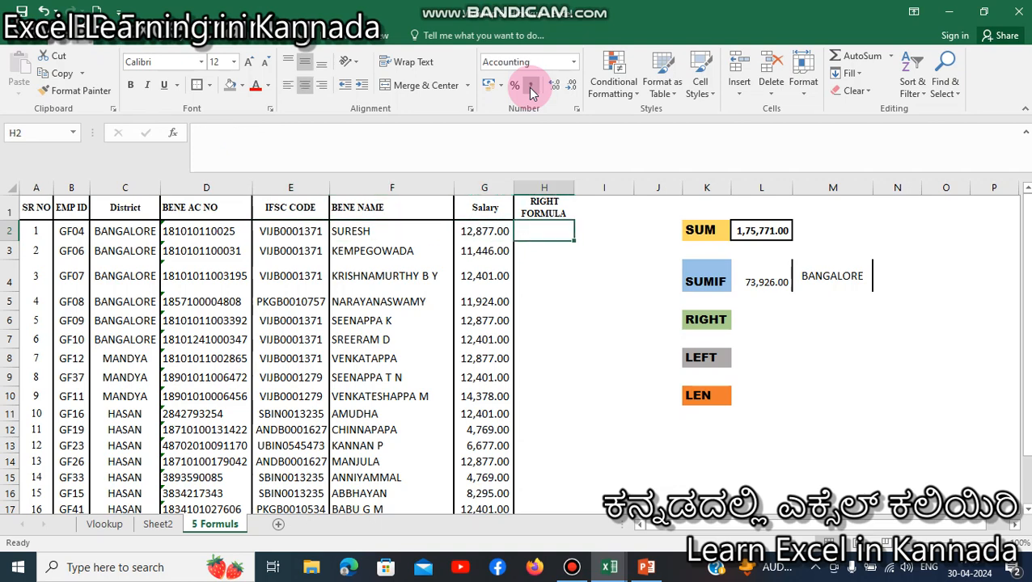
type("=")
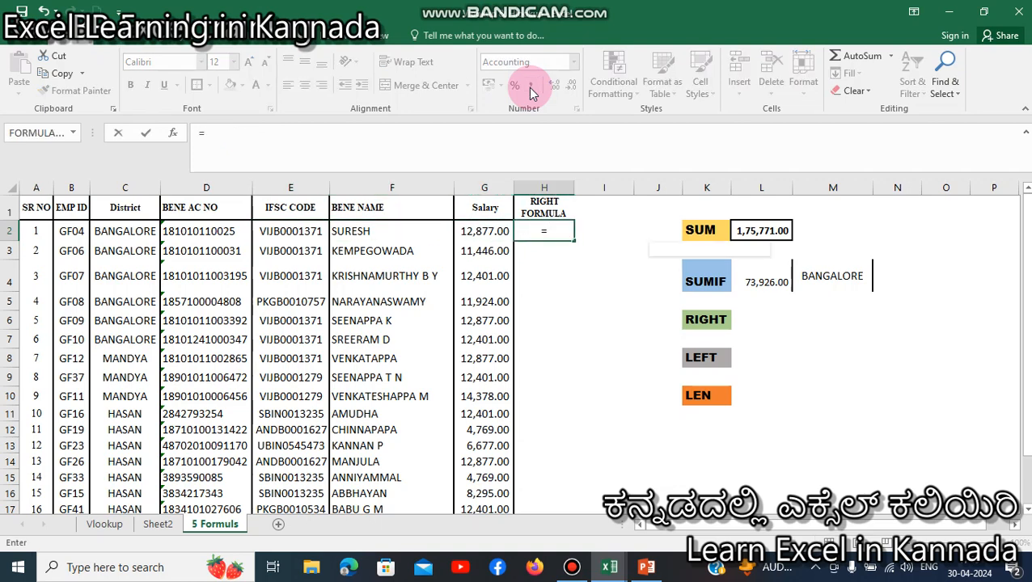
type("RIGHT(")
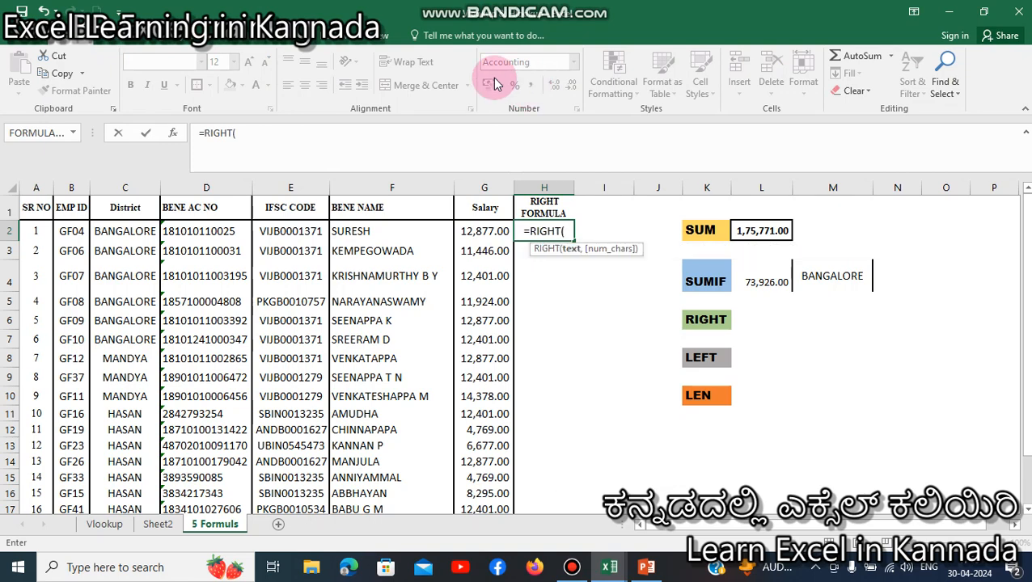
left_click(124, 232)
type(",")
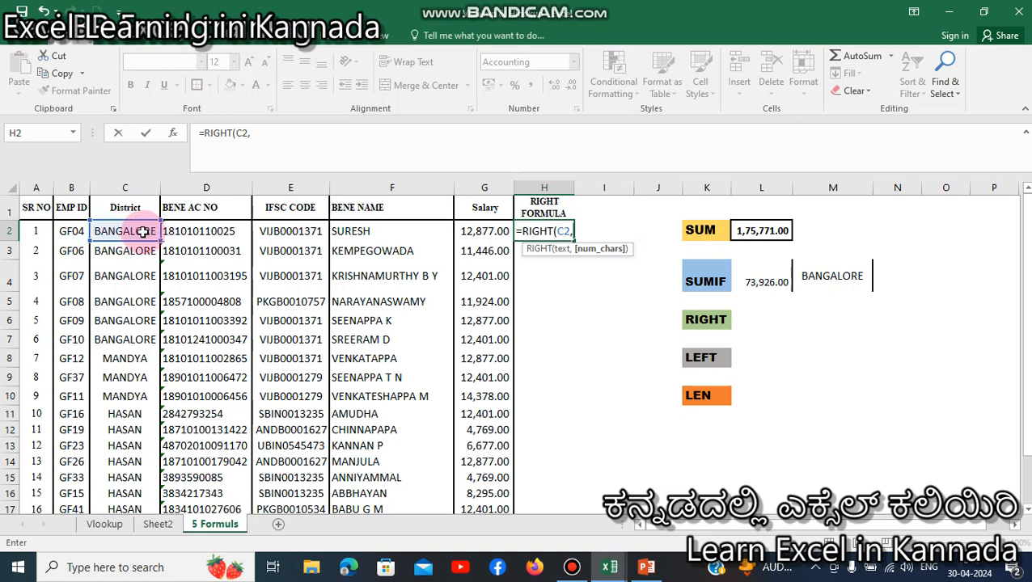
type("5")
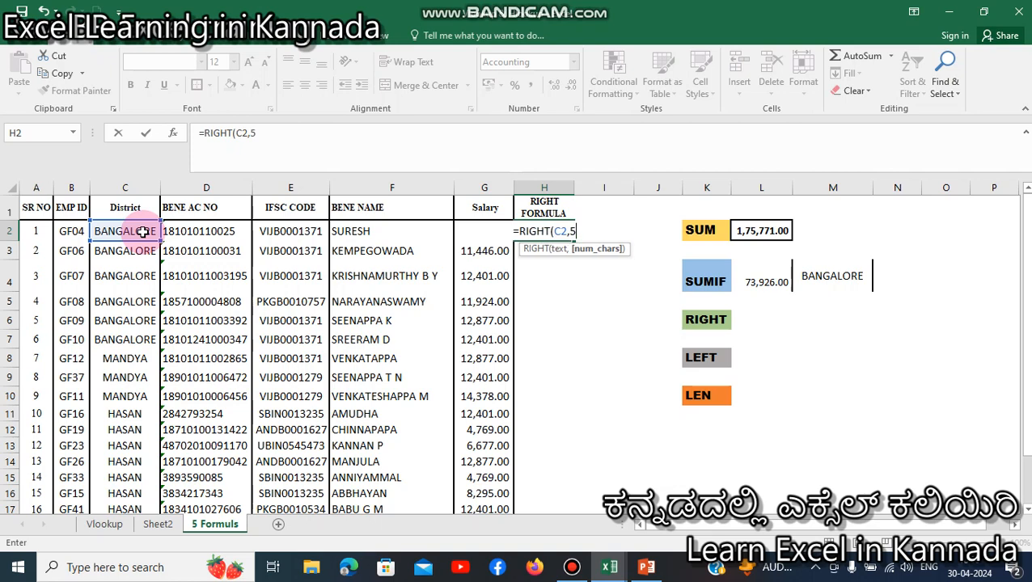
type(")")
key("Return")
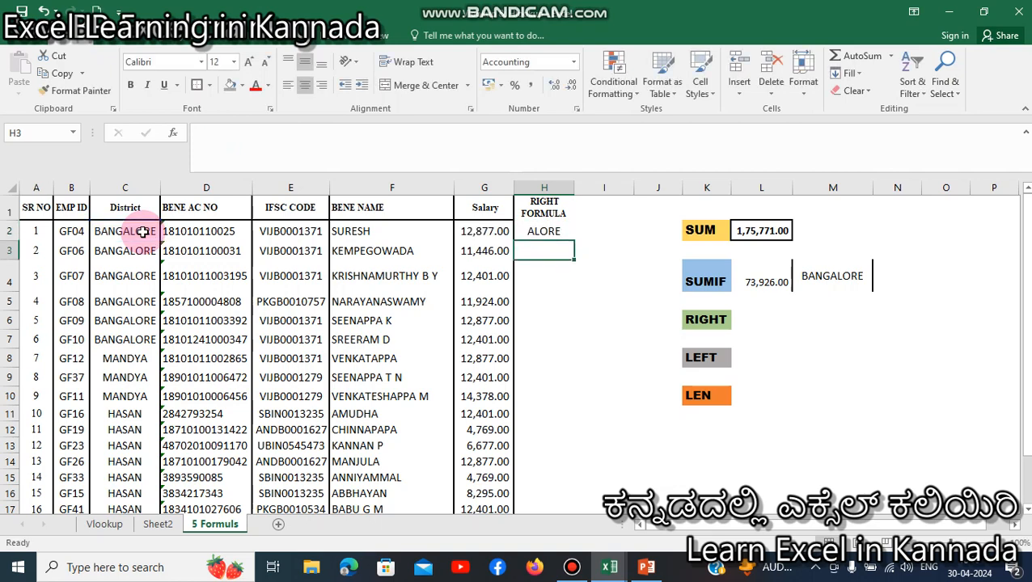
key("Up")
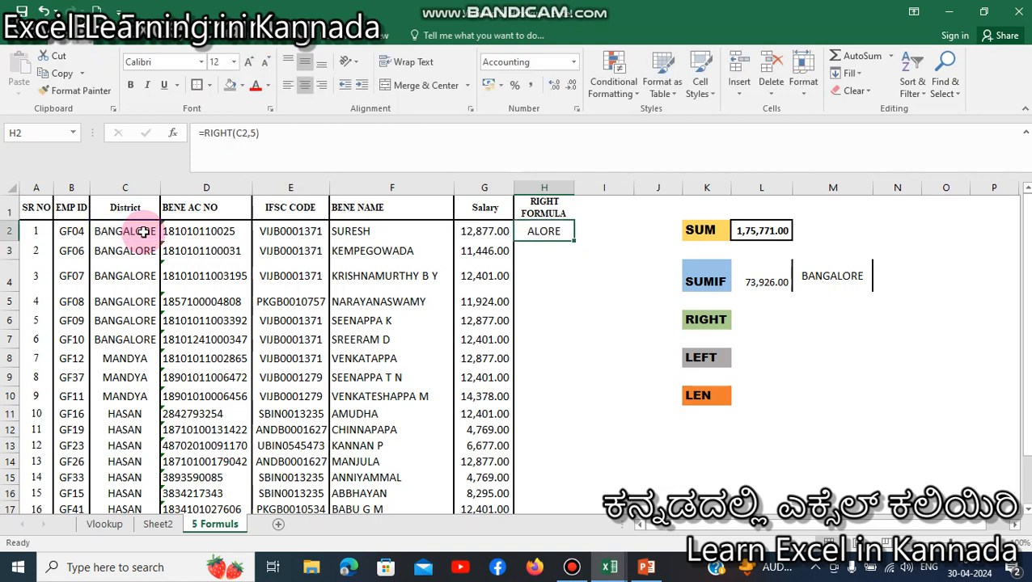
Highlight the last five letters of BANGALORE in C2 without changing it, and compare them with the RIGHT result in H2
double_click(145, 232)
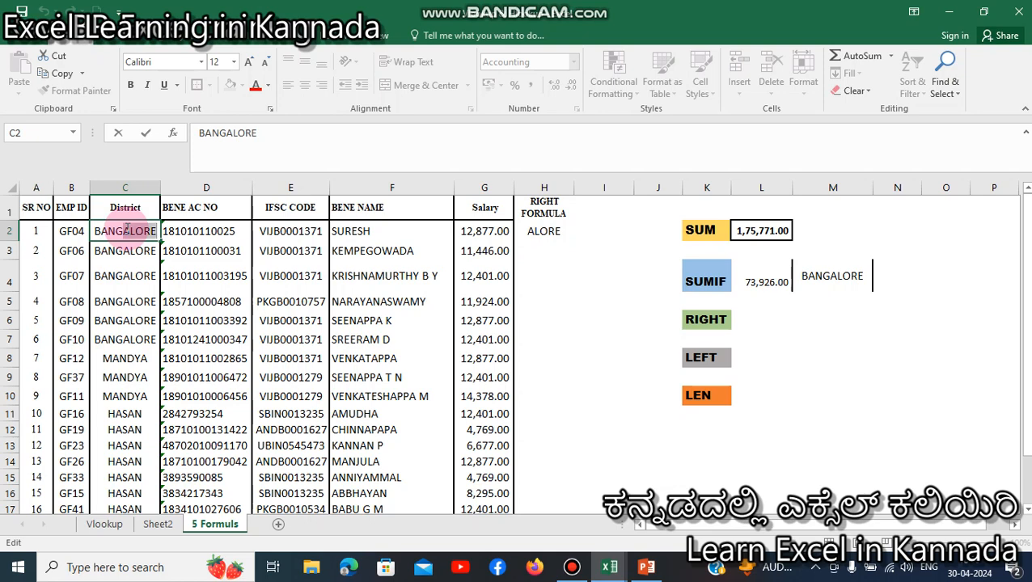
key("Escape")
key("Right")
key("Right")
key("Right")
key("Right")
key("Right")
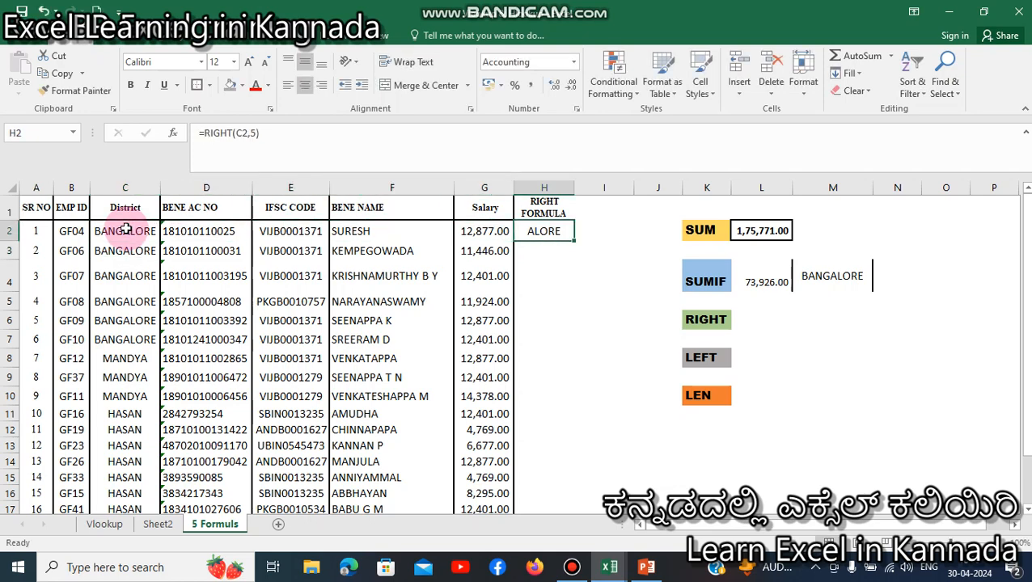
Copy the RIGHT formula from H2 down to the last employee row, H17
key("ctrl+c")
key("Left")
key("Down")
key("Down")
key("Down")
key("Down")
key("Down")
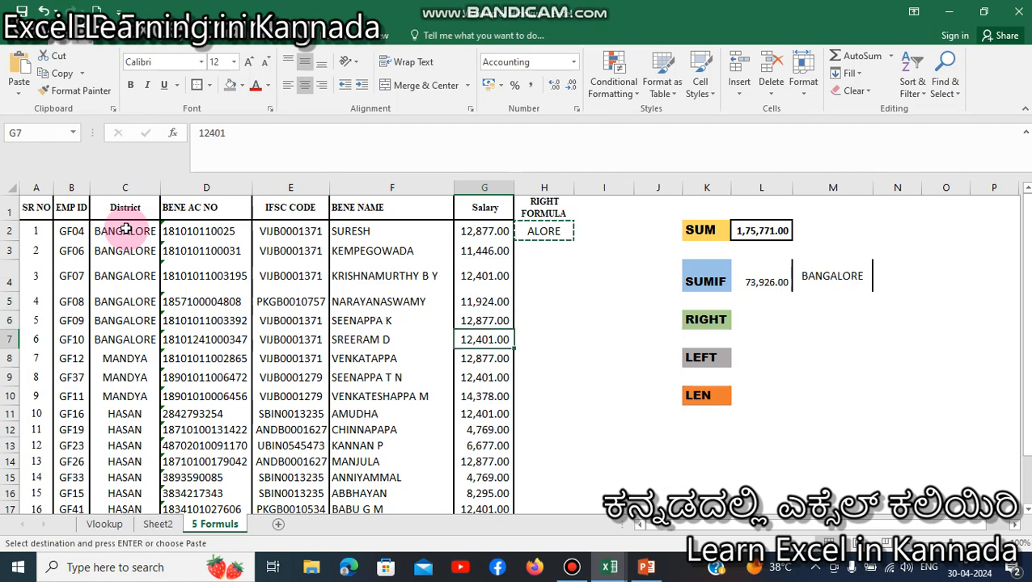
key("Down")
key("Down")
key("Down")
key("Down")
key("Down")
key("Down")
key("Down")
key("Down")
key("Down")
key("Down")
key("Down")
key("Down")
key("Up")
key("Up")
key("Right")
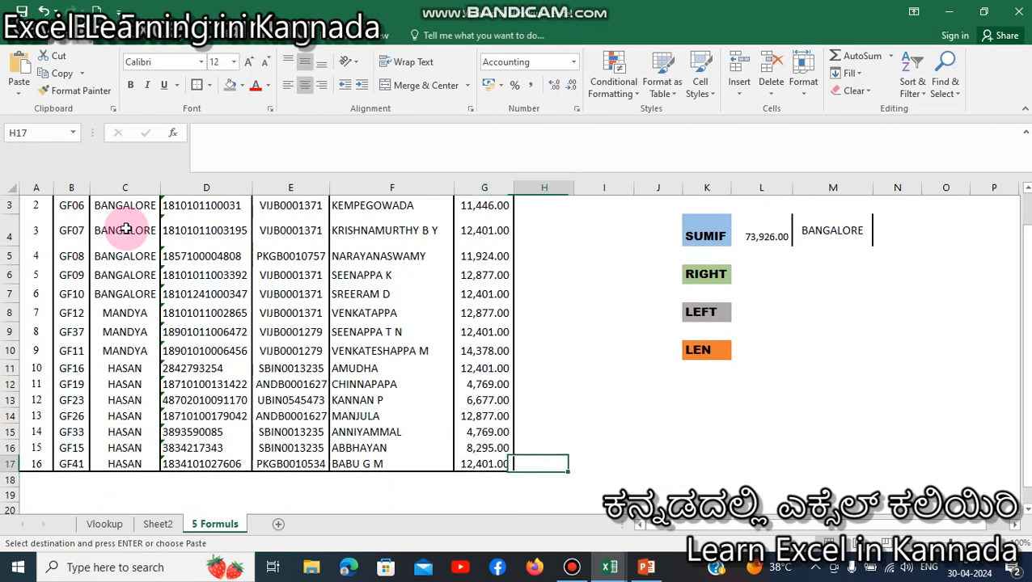
key("ctrl+shift+Up")
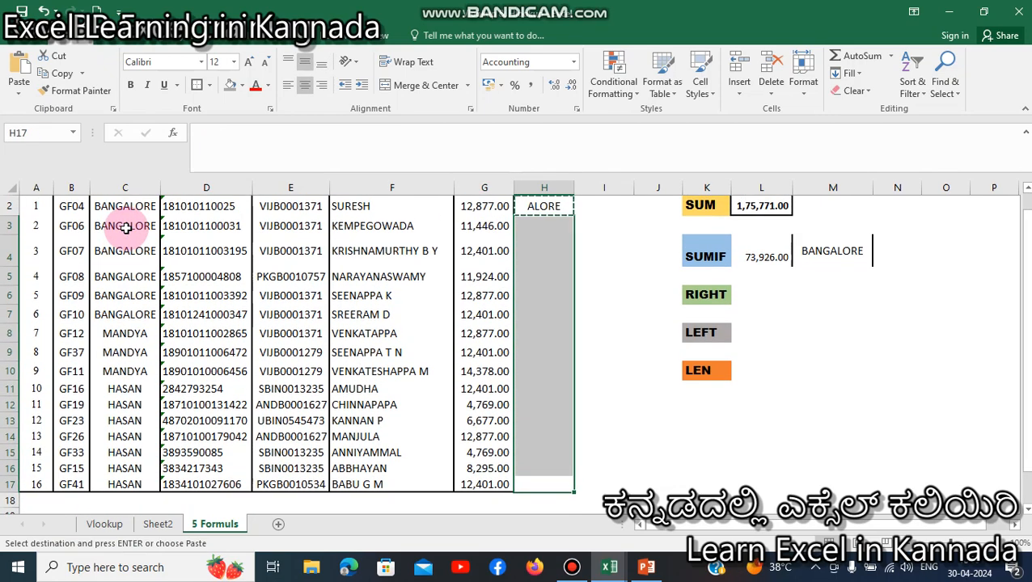
key("ctrl+v")
Compare the HASAN district entry in C11 with its RIGHT formula result in H11
key("Up")
key("Up")
key("Up")
key("Up")
key("Up")
key("Left")
key("Left")
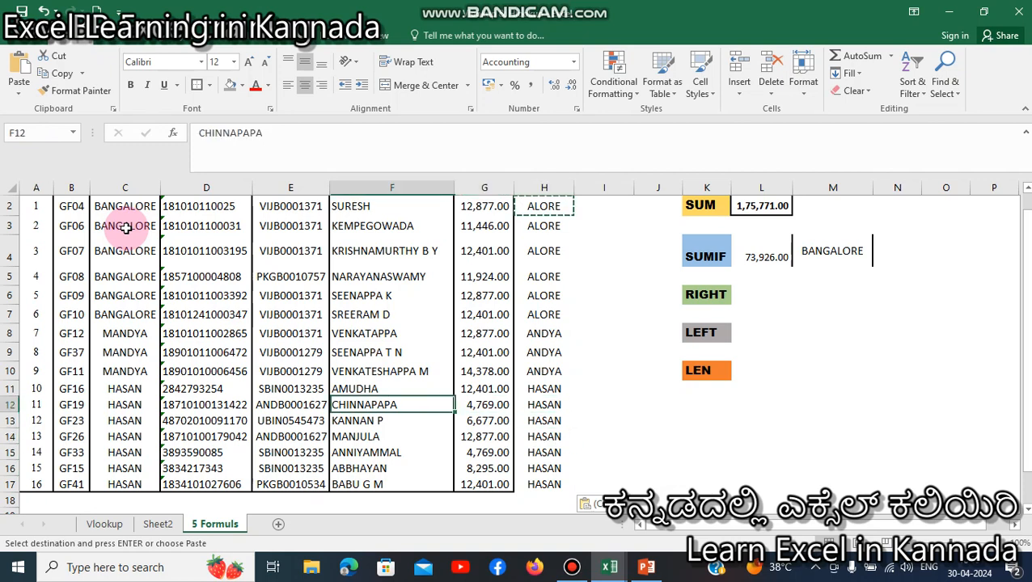
key("Left")
key("Left")
key("Left")
key("Up")
key("Escape")
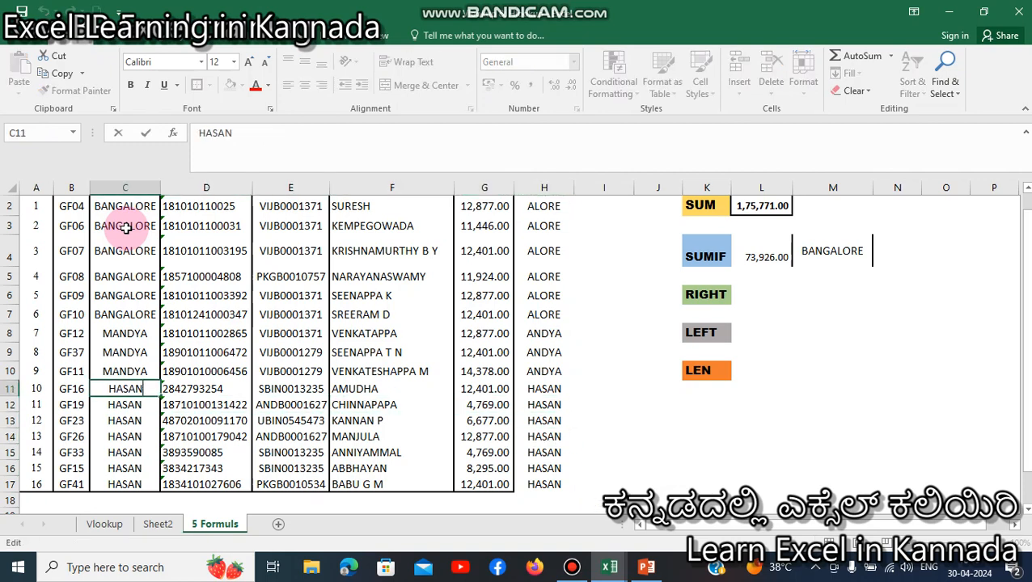
key("Down")
key("Up")
key("Right")
key("Right")
key("Right")
key("Right")
key("Right")
key("Right")
key("Left")
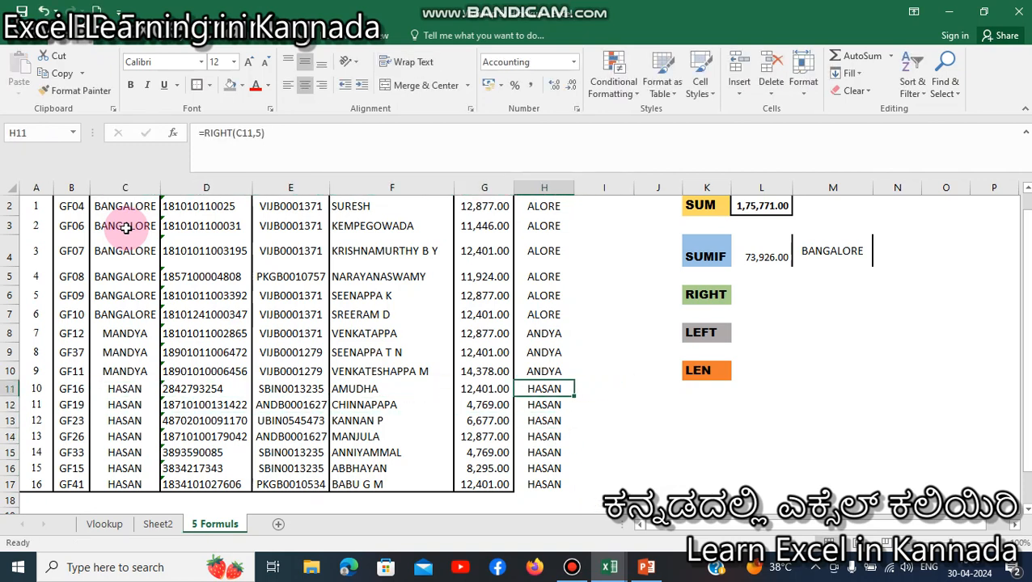
key("F2")
key("Escape")
key("Left")
key("Left")
key("Left")
key("Left")
key("Left")
key("Right")
key("Right")
key("Right")
key("Right")
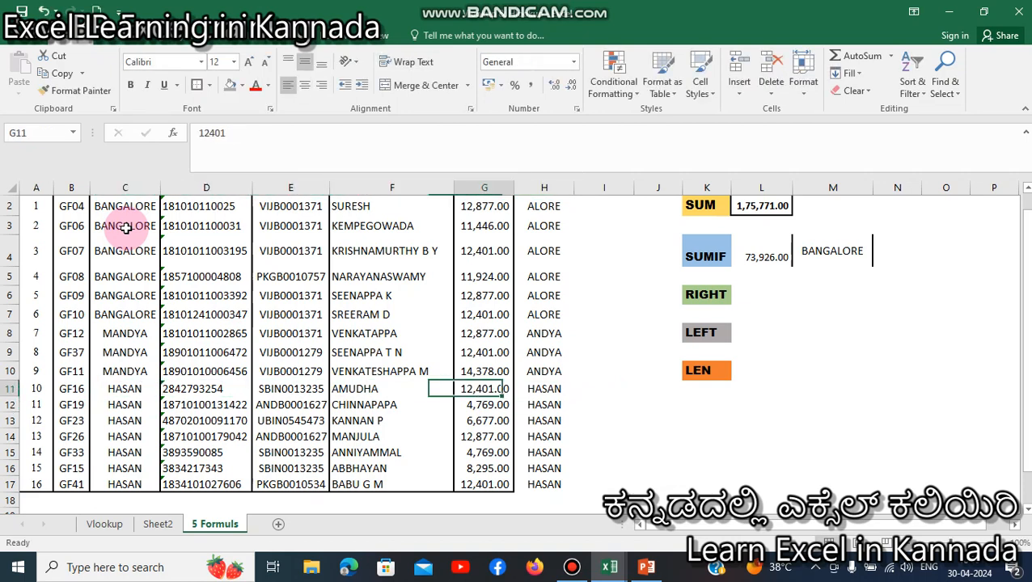
key("Right")
Compare the MANDYA district entry in C8 with its RIGHT formula result in H8
key("Up")
key("Up")
key("Up")
key("Left")
key("Left")
key("Left")
key("Down")
key("Left")
key("Left")
key("Up")
key("Up")
key("Down")
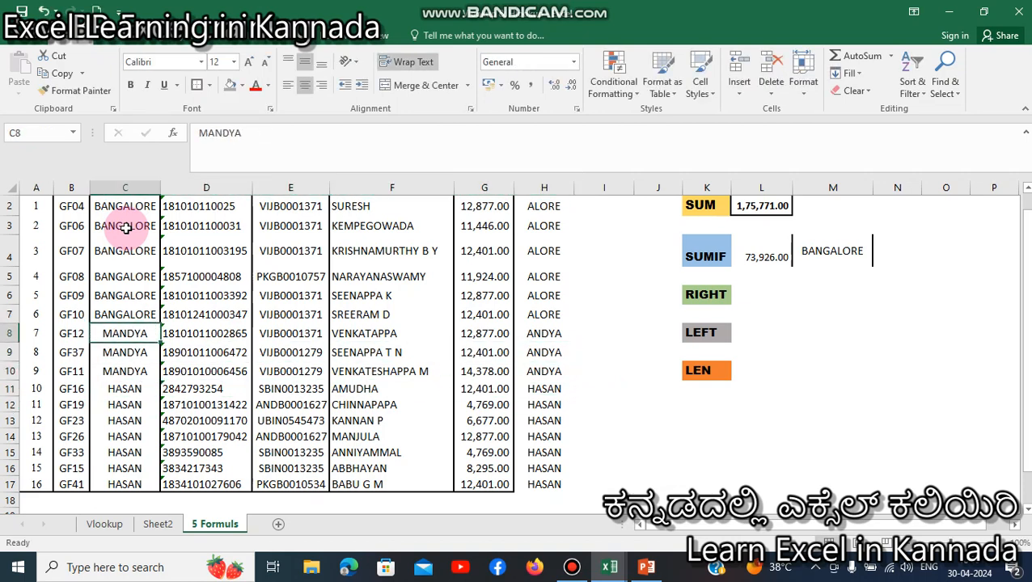
key("Right")
key("Right")
key("Right")
key("Right")
key("Right")
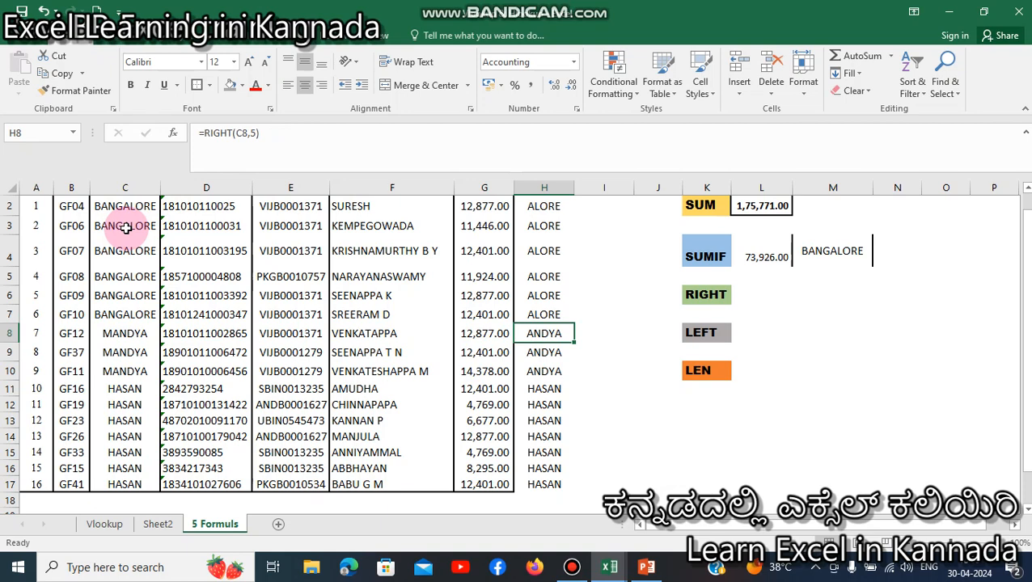
Enter the header LEFT FORMULA in I1 next to the RIGHT FORMULA header
key("Up")
key("Up")
key("Up")
key("Up")
key("Up")
key("Up")
key("Up")
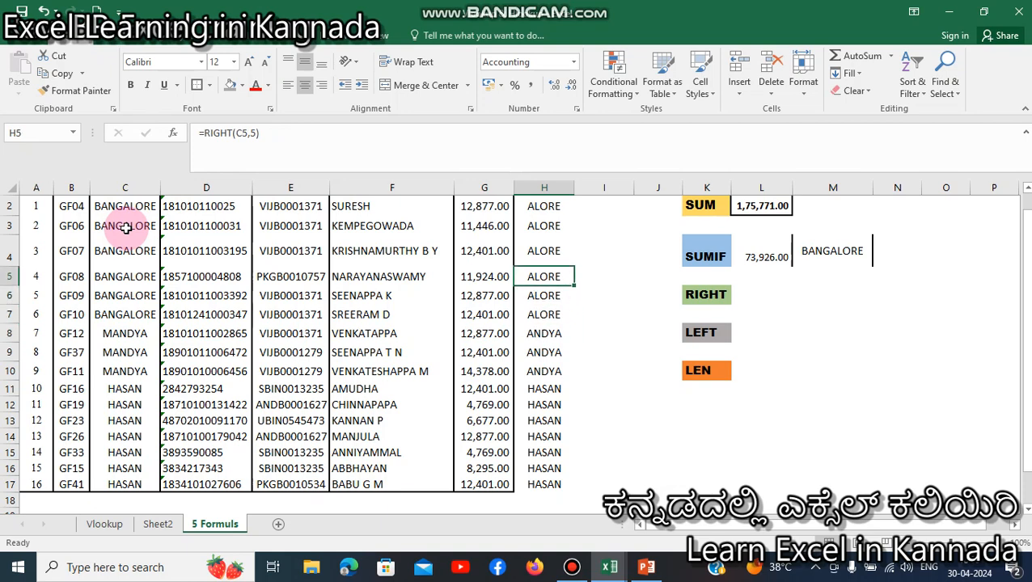
key("Right")
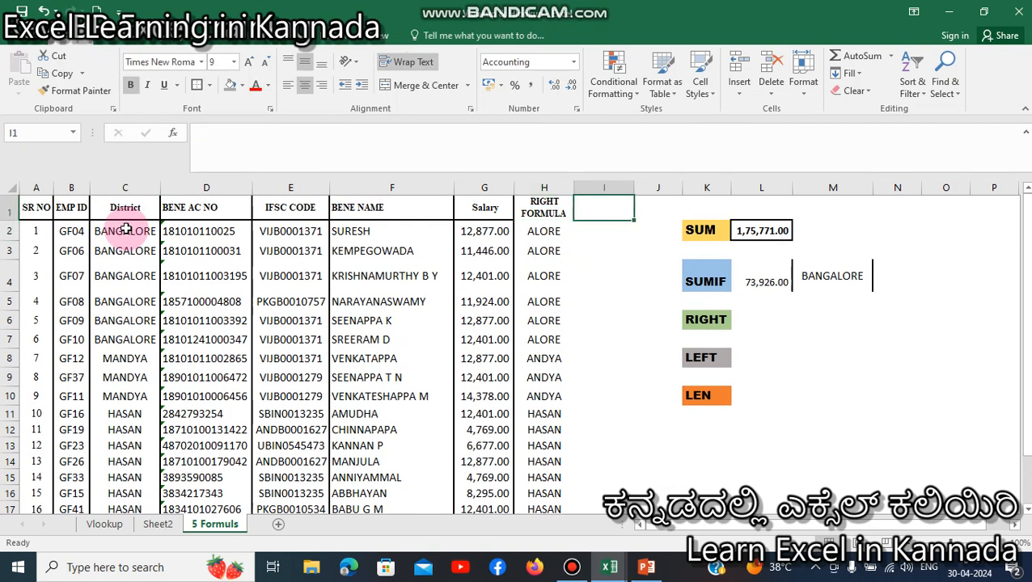
type("LEFT")
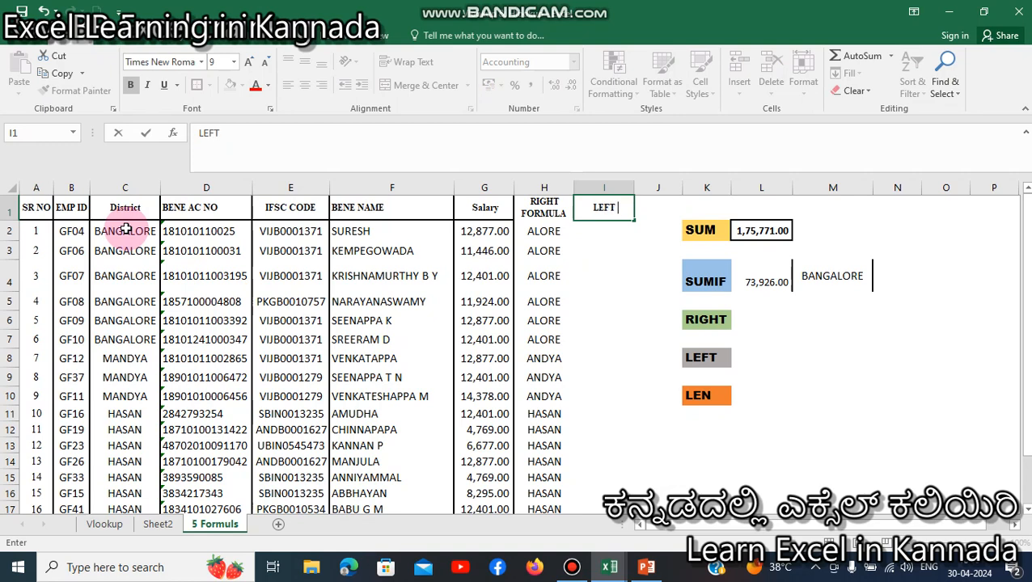
type(" FORMUL")
type("A")
key("Return")
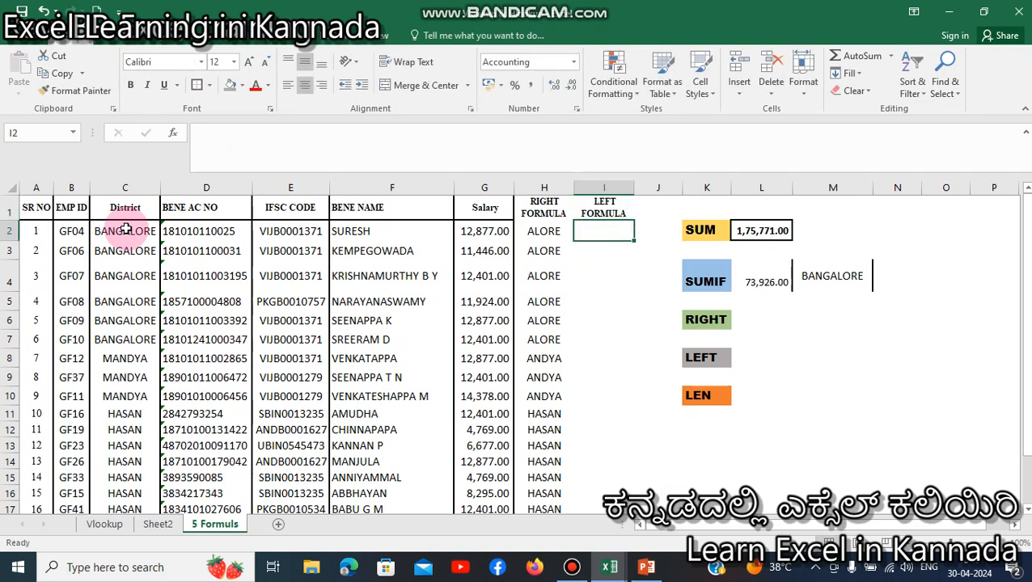
Enter =LEFT(C2,5) in I2 to extract the first five characters of the District entry
type("=LEFT(")
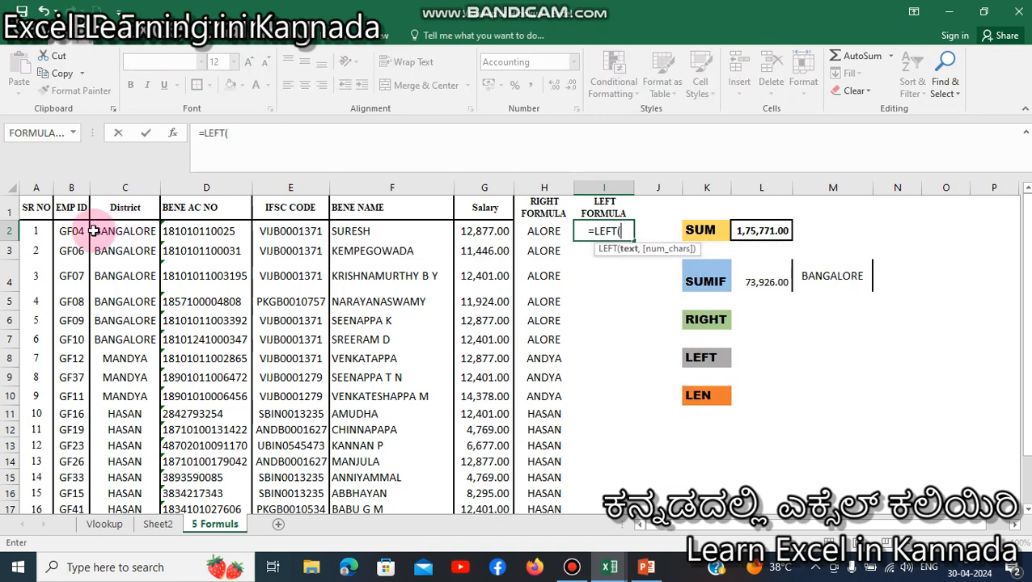
left_click(107, 233)
type(",")
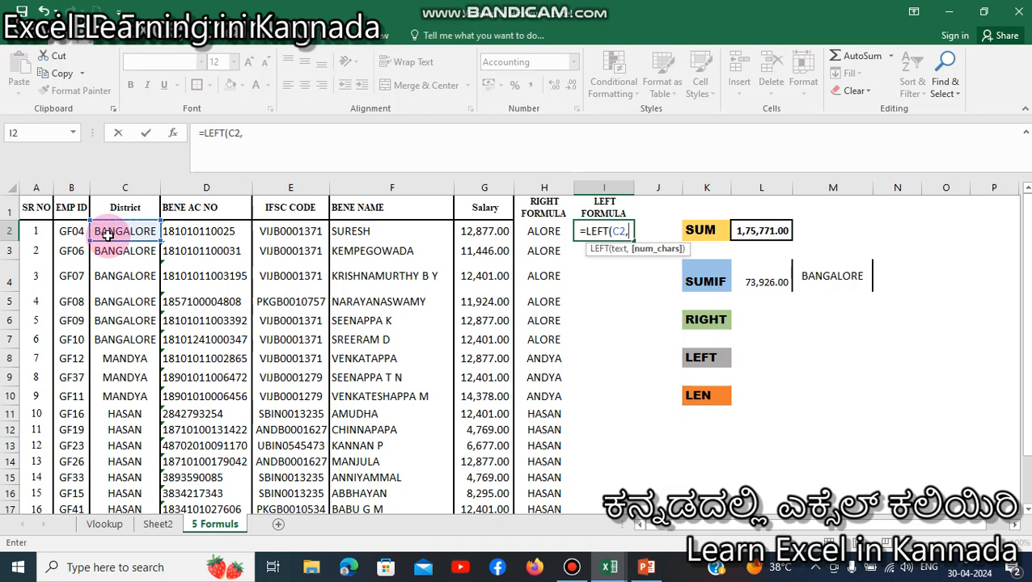
type("5")
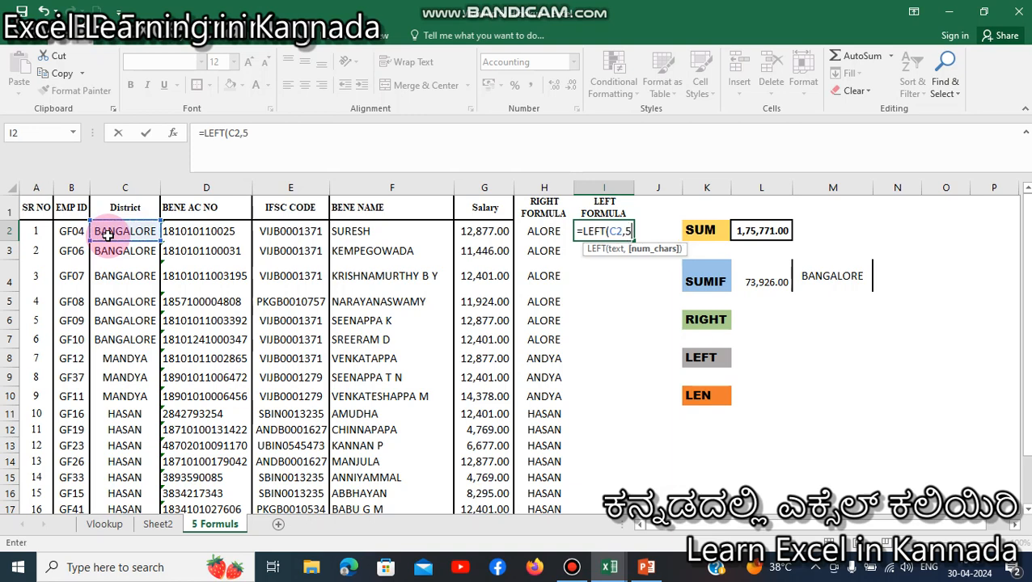
key("ctrl+Return")
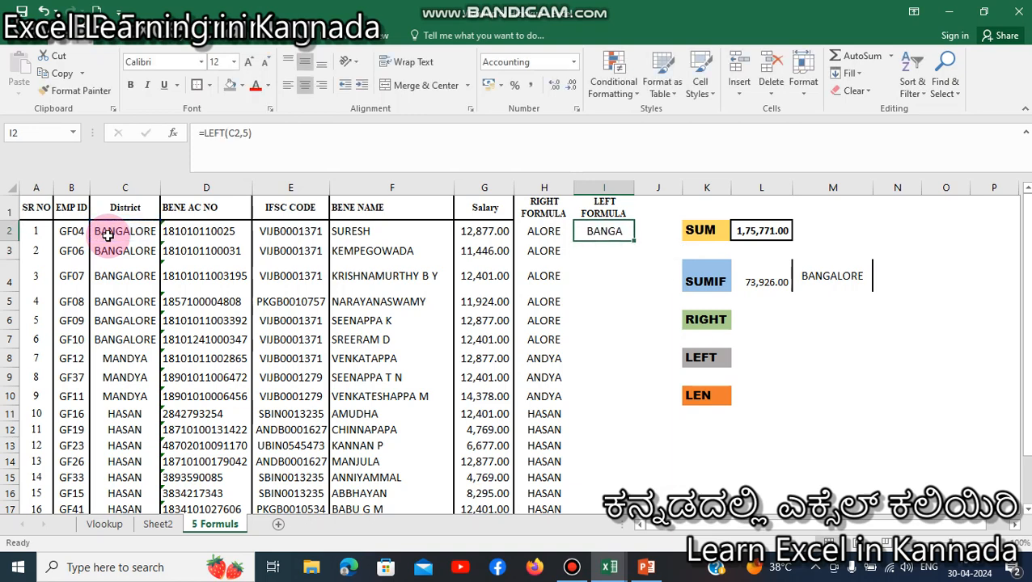
Highlight the first five letters of BANGALORE in C2 without changing the entry, to illustrate the LEFT result
left_click(108, 235)
double_click(108, 234)
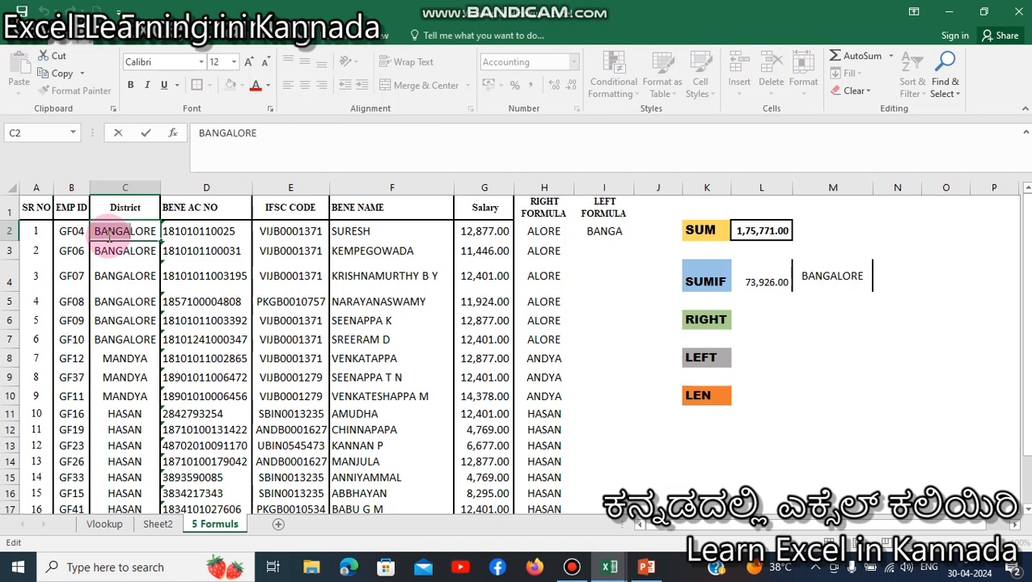
key("Tab")
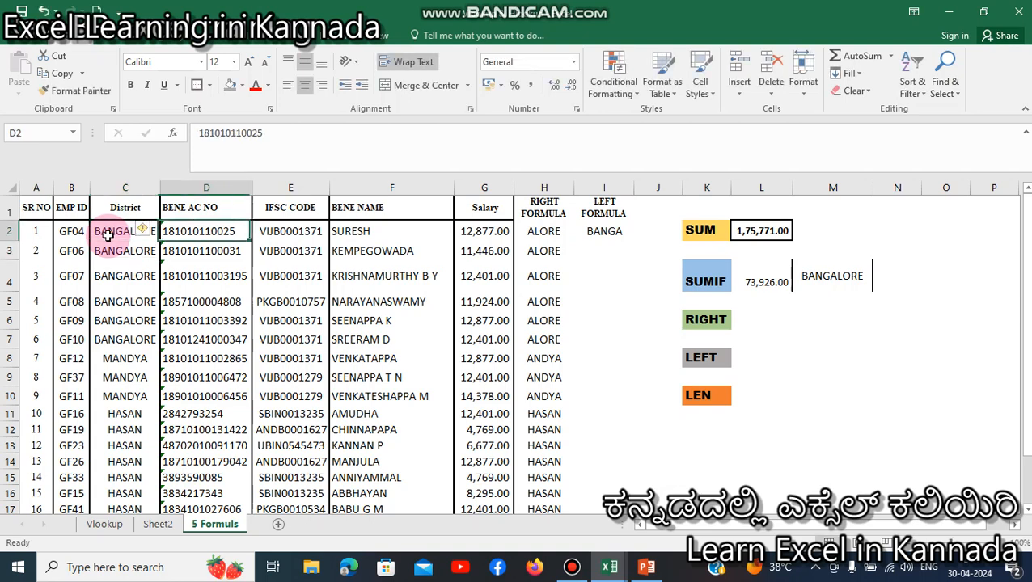
Copy the LEFT formula from I2 down to the last employee row, I17
key("Right")
key("Right")
key("Right")
key("Right")
key("Right")
key("ctrl+c")
key("Left")
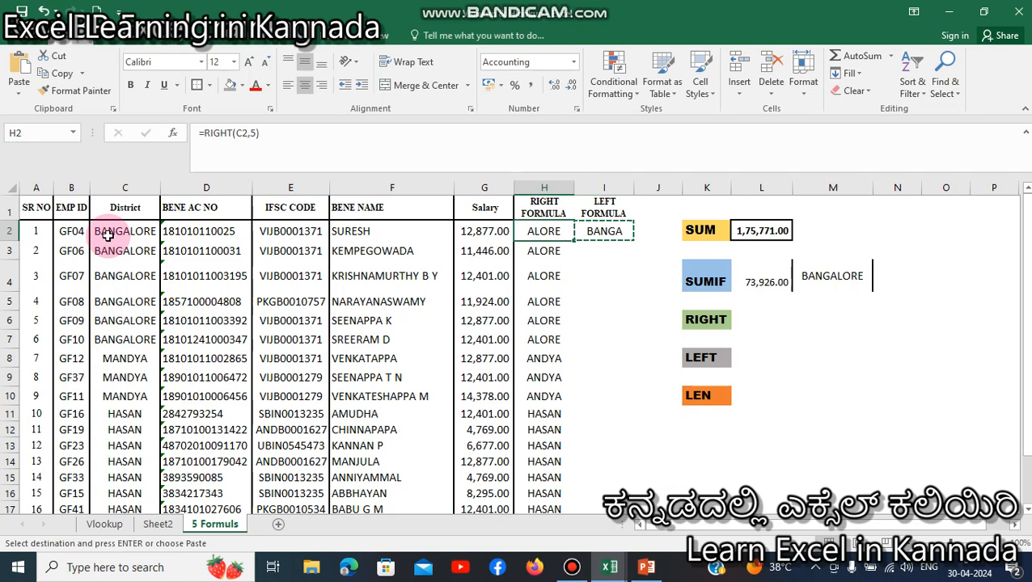
key("ctrl+Down")
key("Right")
key("ctrl+shift+Up")
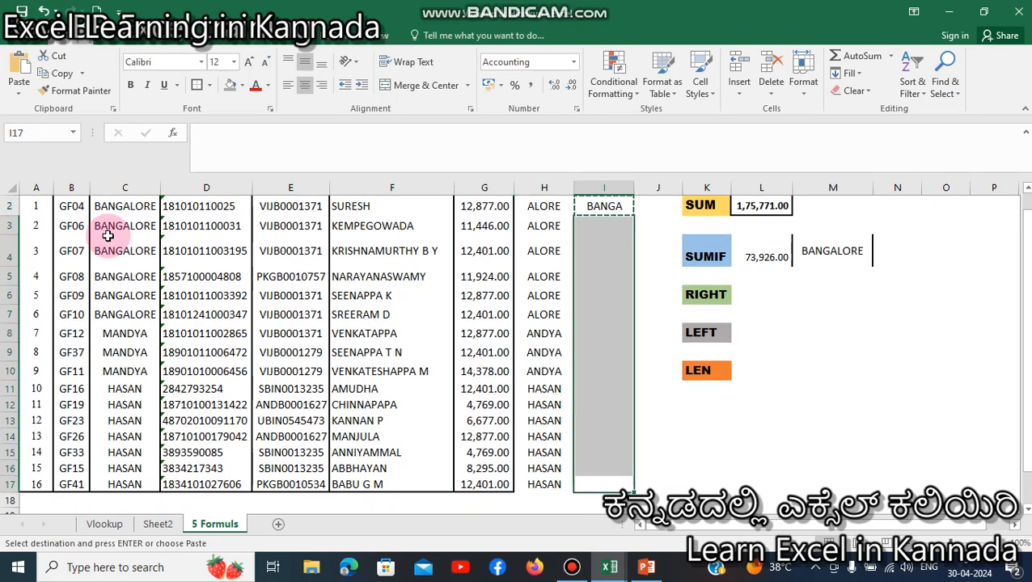
key("ctrl+v")
Review the copied LEFT results in column I from the lower rows up to the header
key("Up")
key("Up")
key("ctrl")
key("Escape")
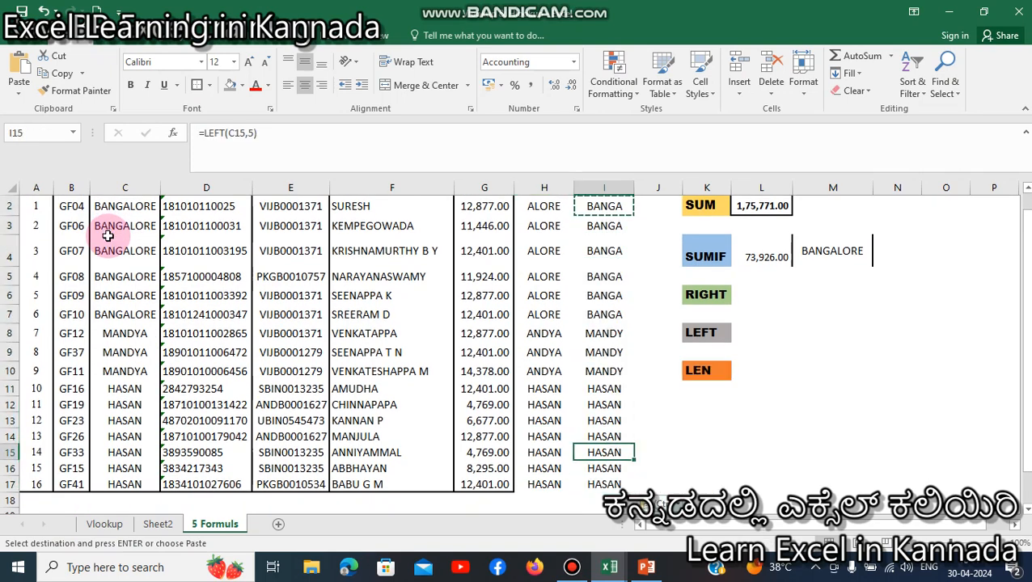
key("Up")
key("Up")
key("Up")
key("Up")
key("Left")
key("Right")
key("Up")
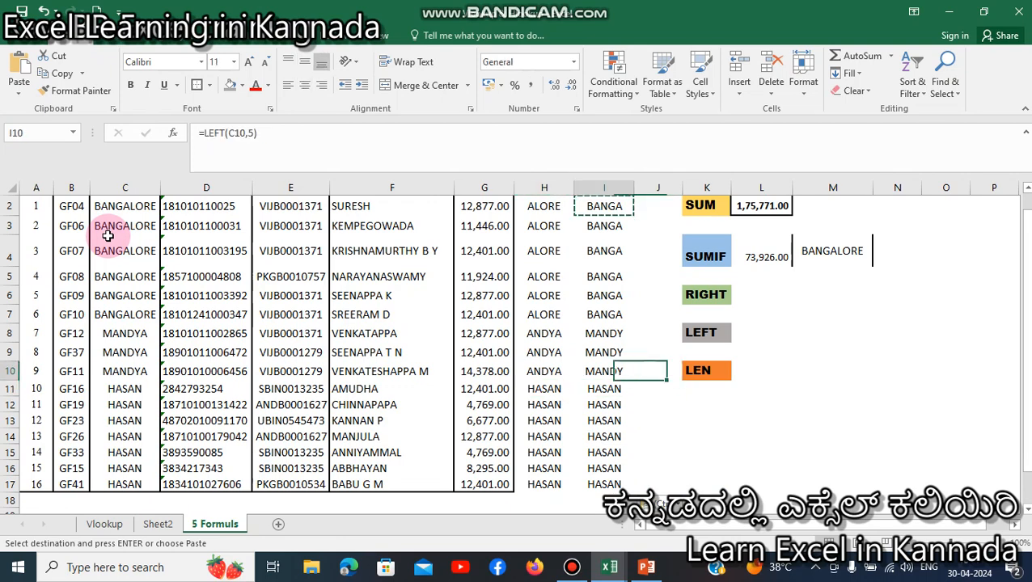
key("Up")
key("ctrl+Up")
key("Escape")
Go through the RIGHT, LEFT and LEN labels in column K to see which formula is still missing
key("Down")
key("Right")
key("Down")
key("Down")
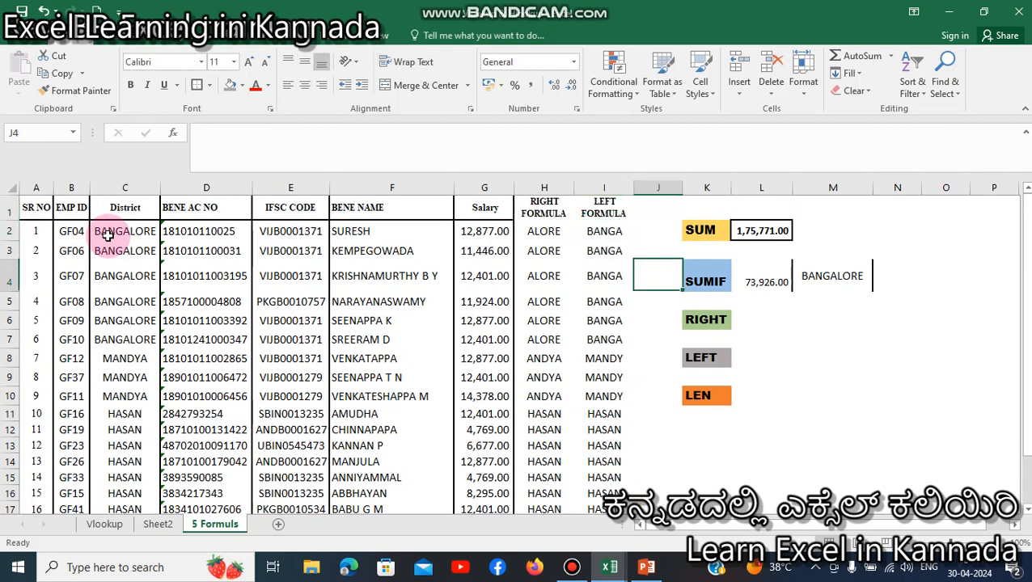
key("Right")
key("Down")
key("Down")
key("Down")
key("Down")
key("Down")
key("Up")
key("Up")
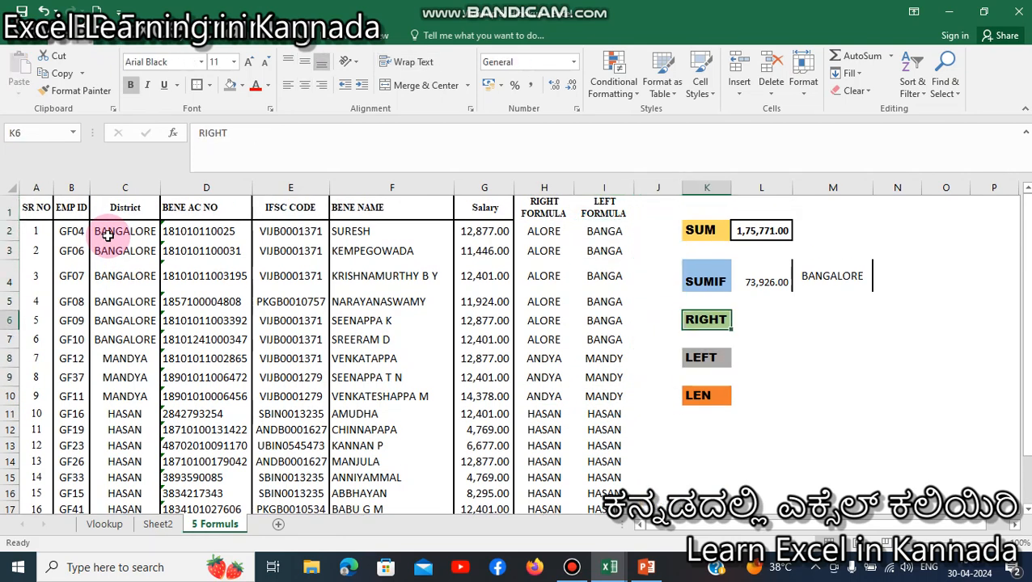
key("Down")
key("Down")
key("Down")
Insert an empty column at J, between the LEFT FORMULA column and the list of formula labels
key("Left")
key("Up")
key("Up")
key("Up")
key("Up")
key("ctrl+Up")
key("ctrl+space")
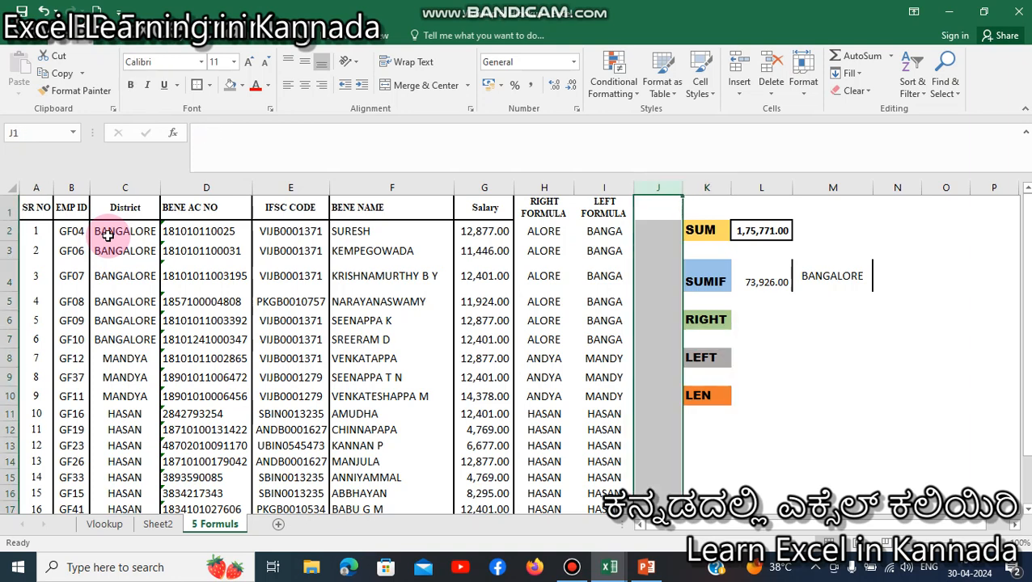
key("ctrl+shift+plus")
Enter the header LENTH FORMULA in J1 next to the LEFT FORMULA header
key("Down")
key("Down")
key("Up")
key("Up")
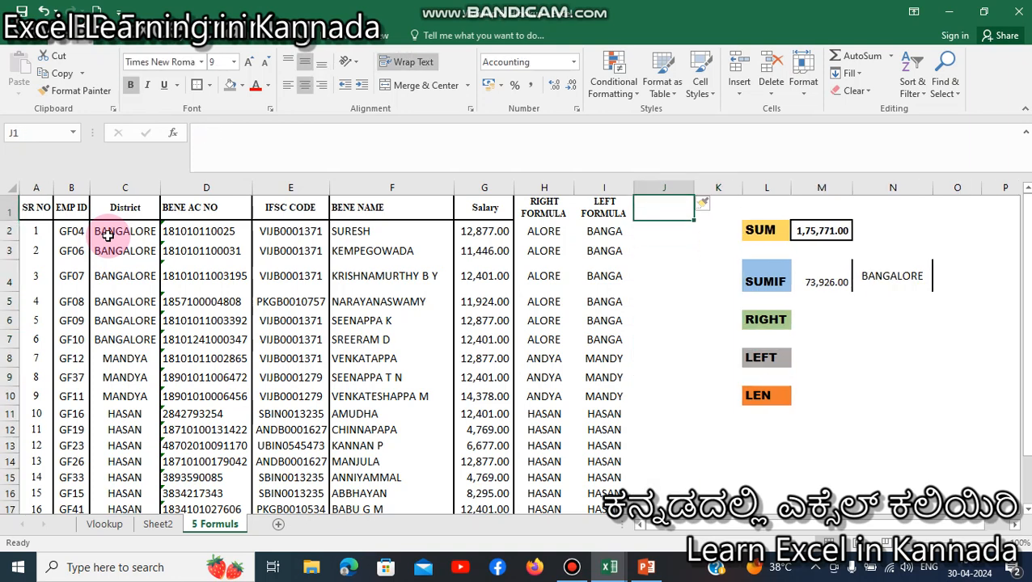
type("LENTH")
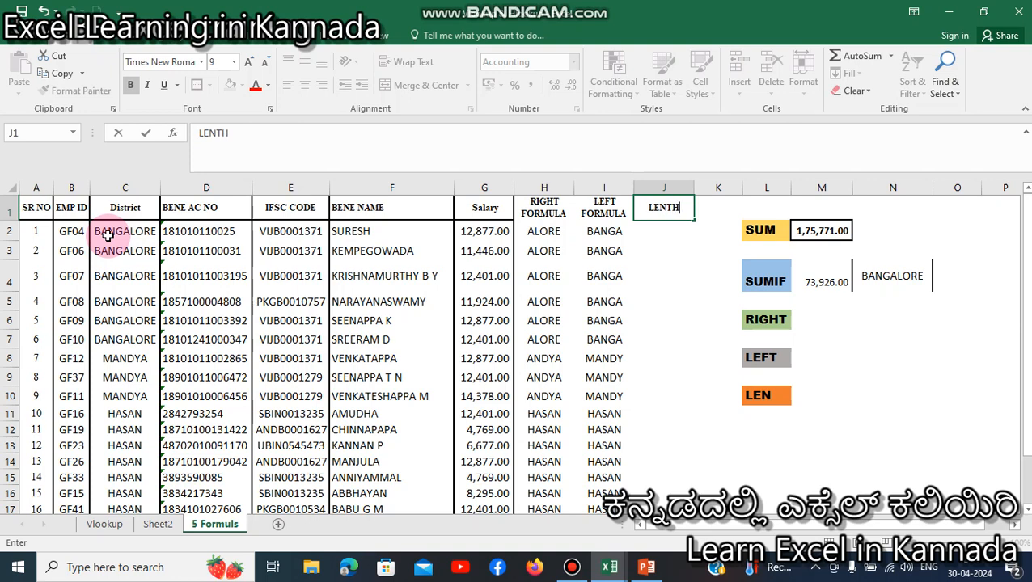
type(" FORMUL")
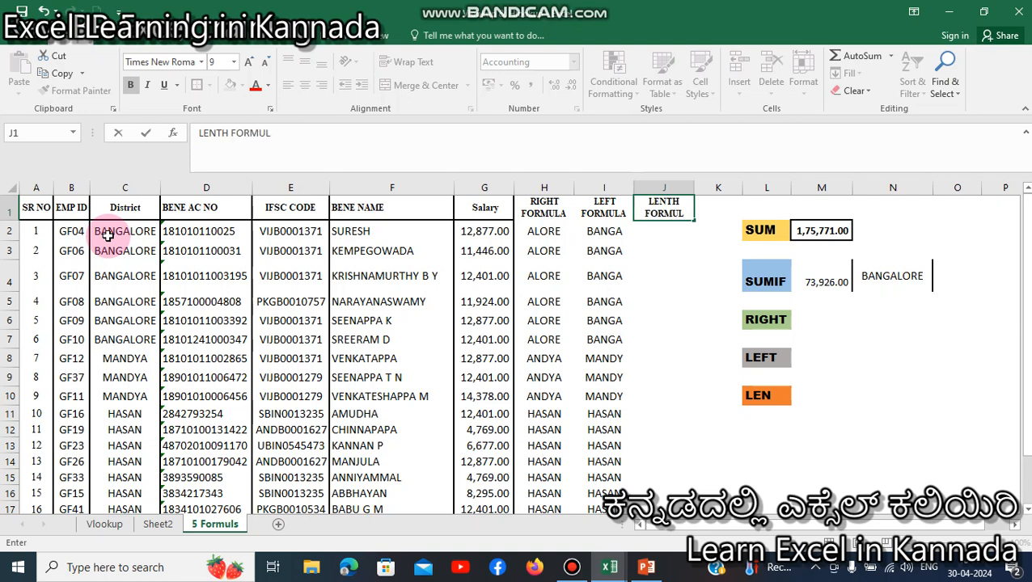
type("A")
key("Return")
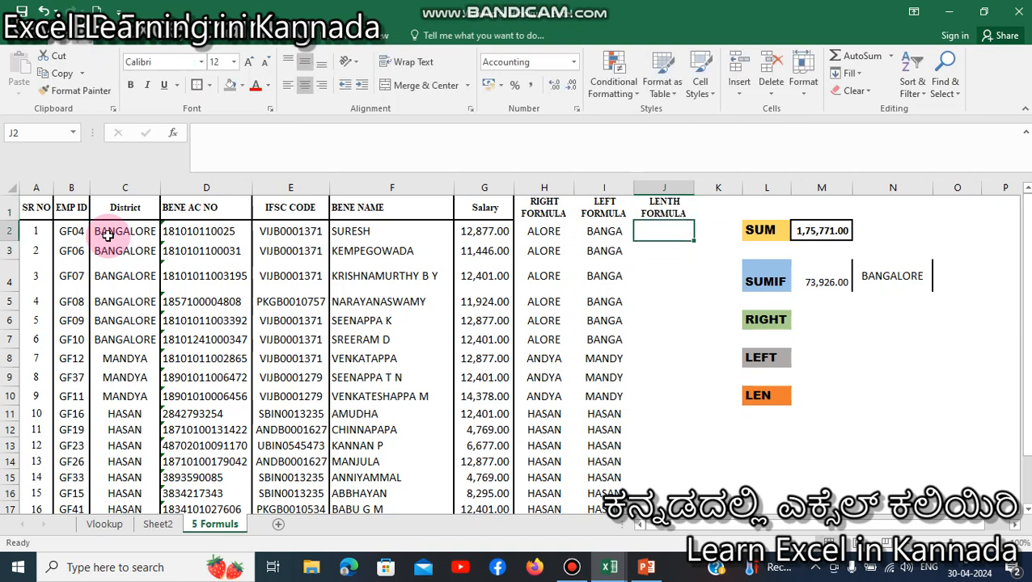
Examine the District column around C2 and its header as the text whose length is to count in J2
key("Left")
key("Left")
key("Left")
key("Left")
key("Left")
key("Left")
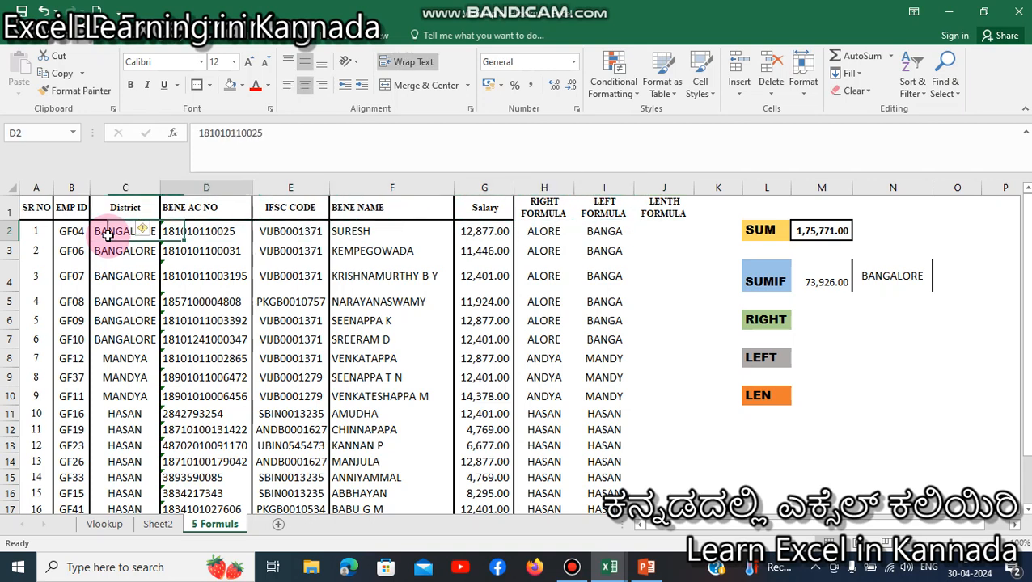
key("Right")
key("Left")
key("Left")
key("Up")
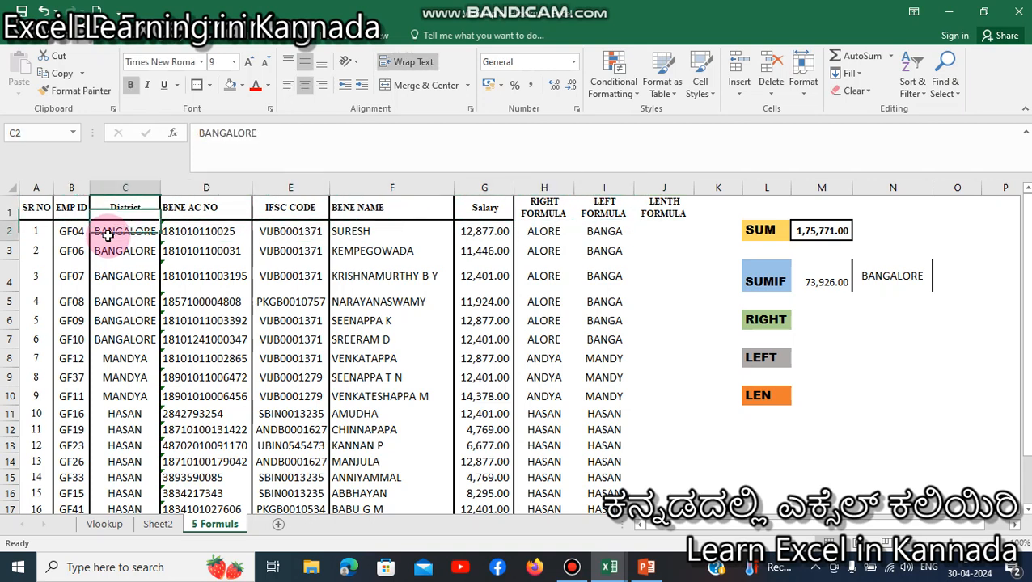
key("Down")
key("Right")
key("Right")
key("Right")
key("Right")
key("Right")
key("Right")
key("Right")
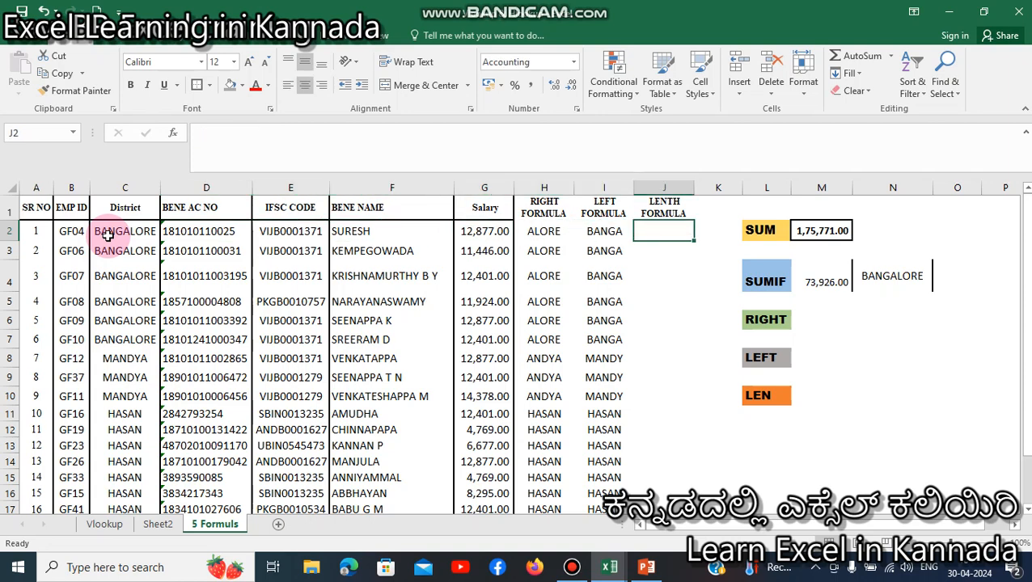
Enter the formula =LEN(C2) in J2 to count the characters of the first District entry
type("=LEN(")
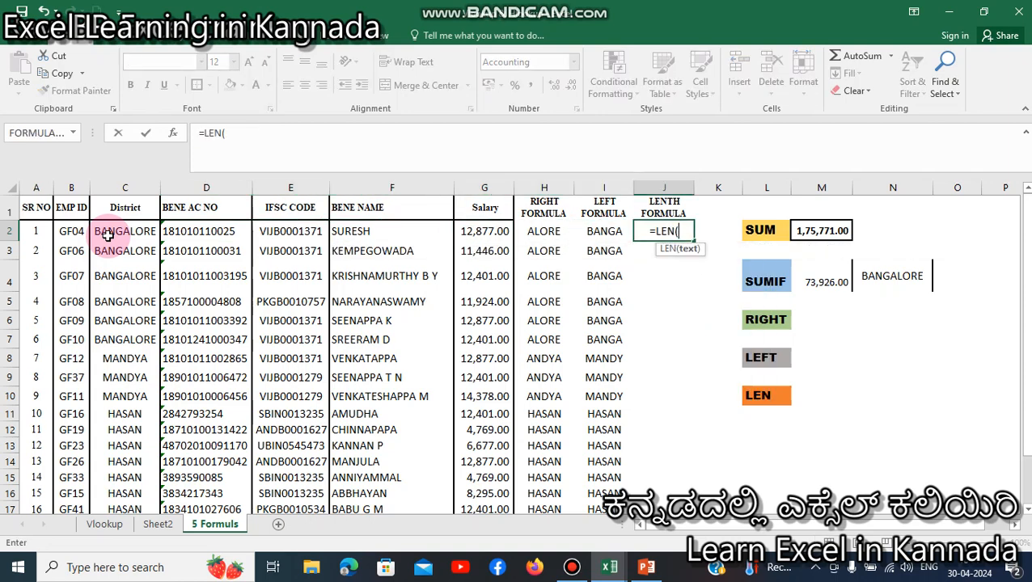
key("Left")
key("Left")
key("Left")
key("Left")
key("Left")
key("Left")
key("Left")
key("ctrl+Return")
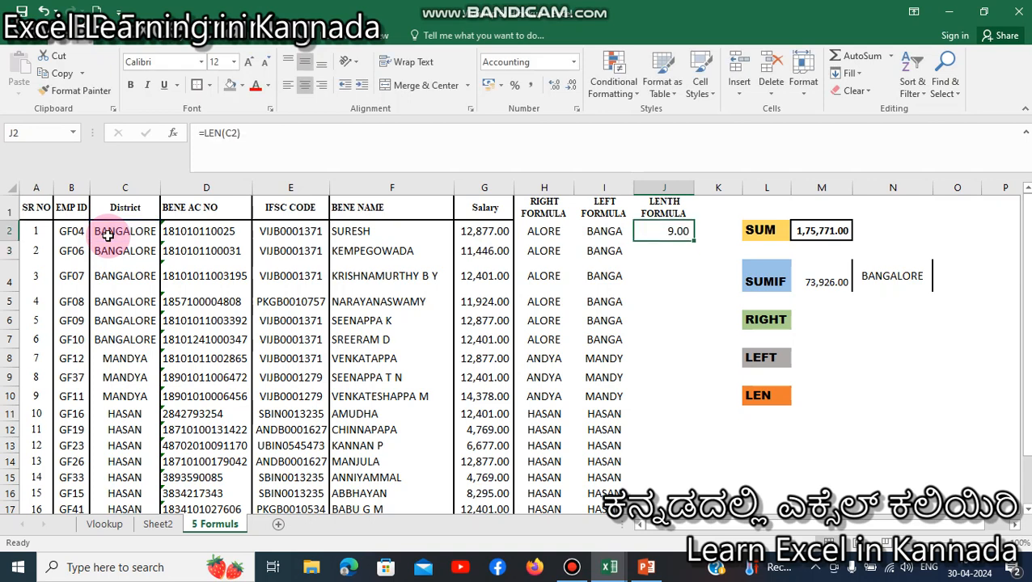
Copy the LEN formula from J2 down column J to row 17 and end the copy mode
key("ctrl+c")
key("Left")
key("ctrl+Down")
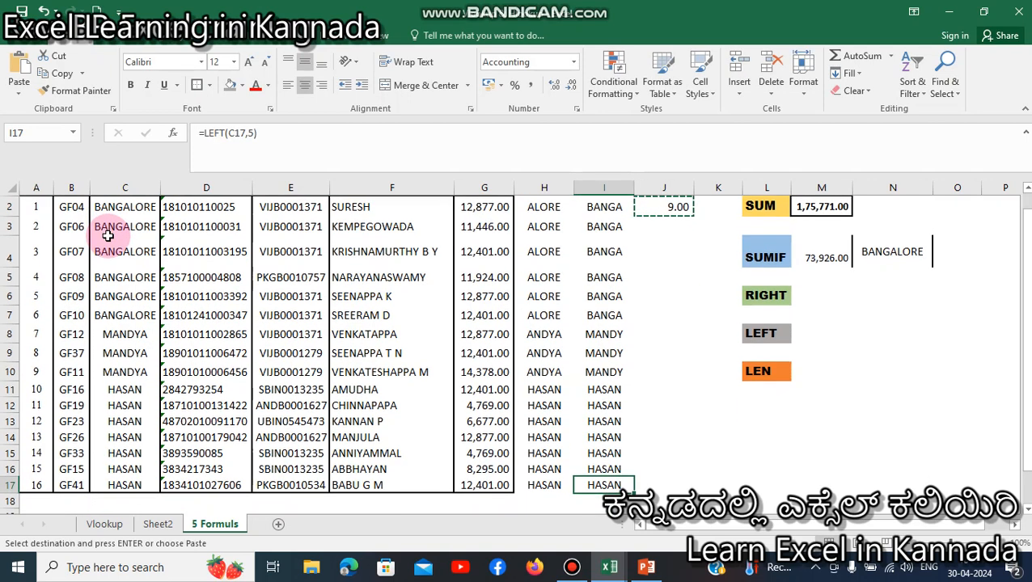
key("Right")
key("ctrl+shift+Up")
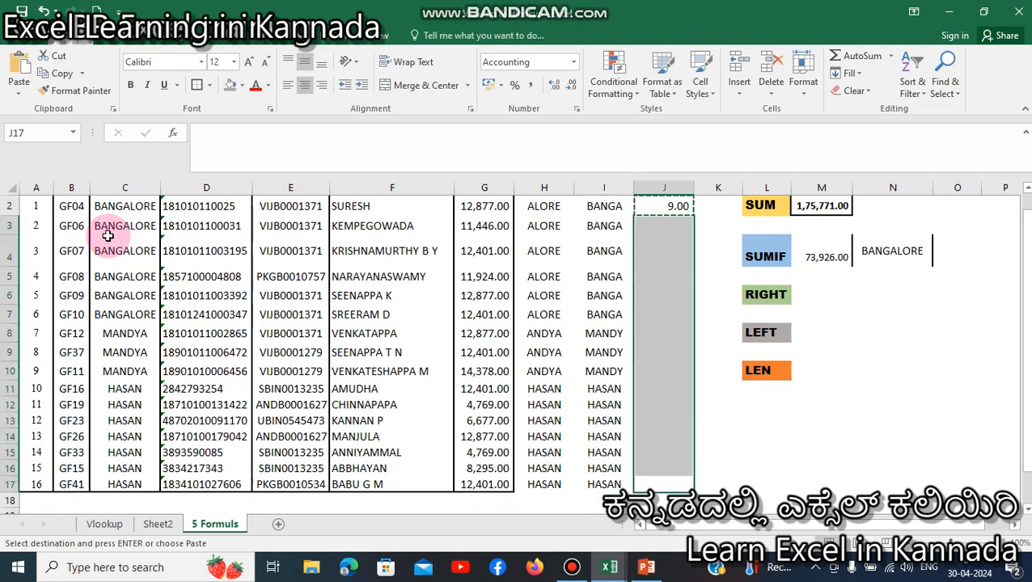
key("ctrl+v")
key("Up")
key("Up")
key("Up")
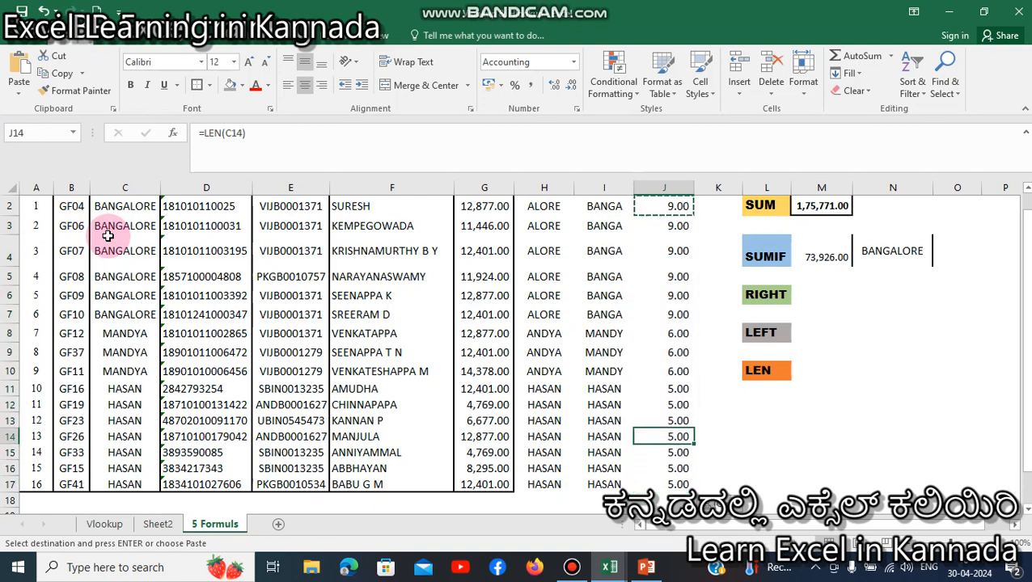
key("Escape")
Review the copied LEN results in column J from row 14 up to the first record
key("Up")
key("Up")
key("Up")
key("Up")
key("Up")
key("Up")
key("Up")
key("Up")
key("Up")
key("Up")
key("Up")
key("Up")
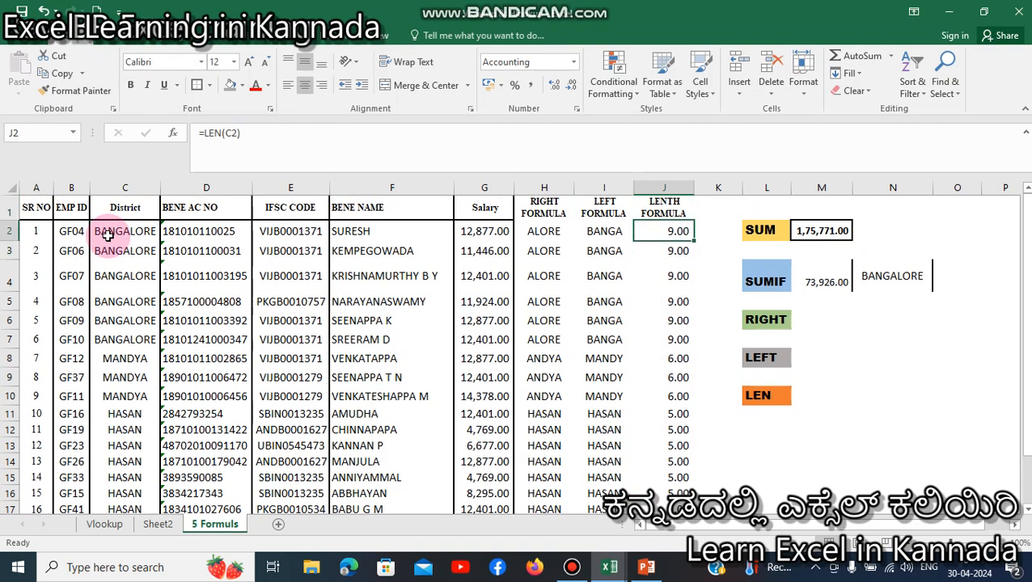
Insert an empty column at K, beside the LENTH FORMULA column, and enter the header LEN in K1
key("Right")
key("ctrl+space")
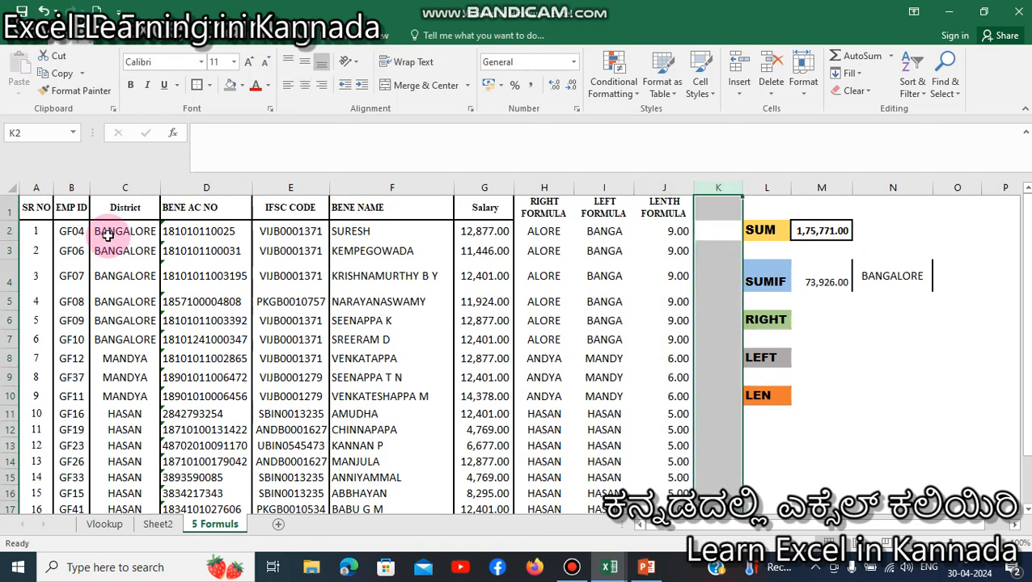
key("Up")
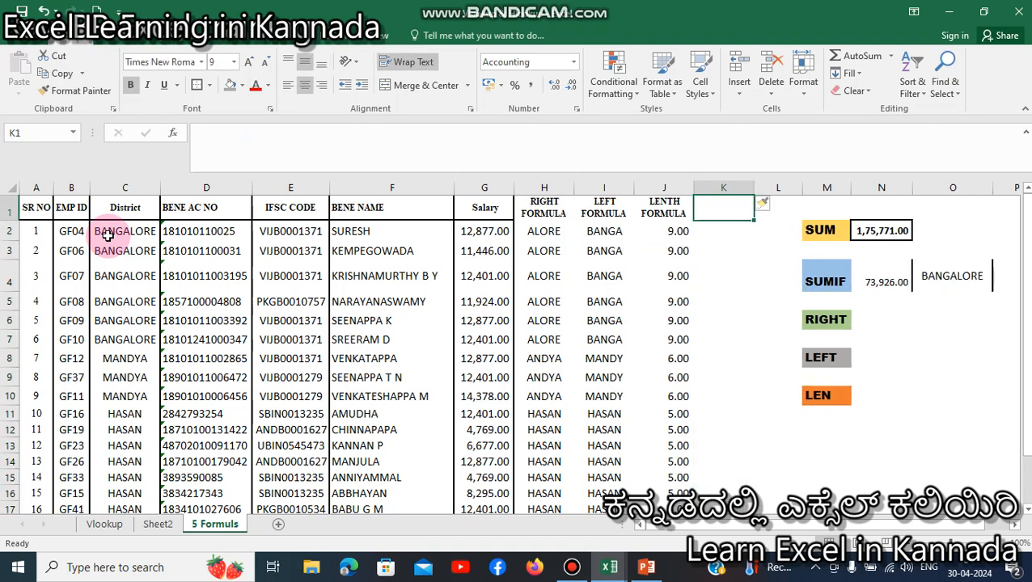
type("LEN")
key("Return")
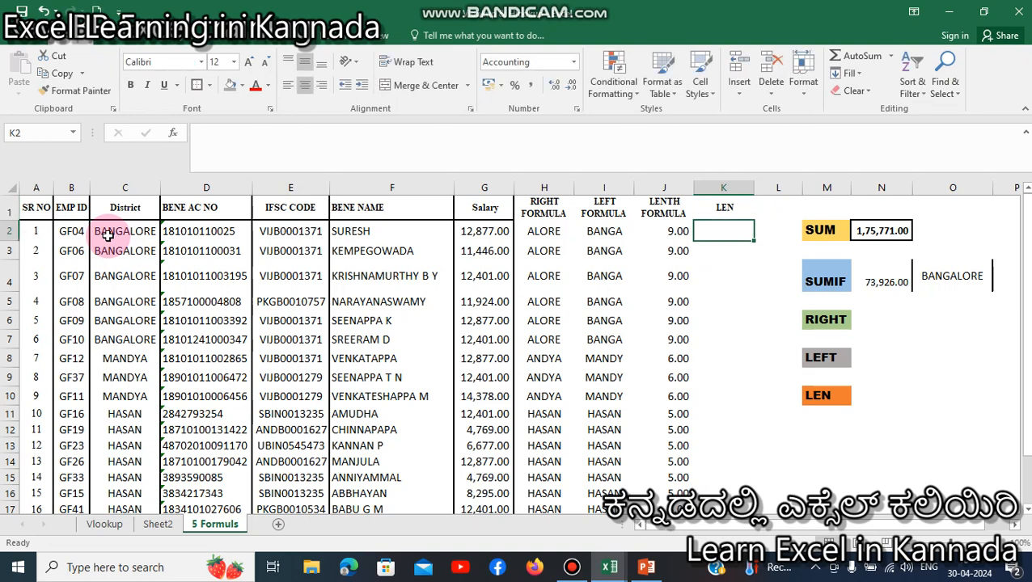
Enter the formula =LEN(E2) in K2 to count the characters of the first IFSC code
type("=LEN(")
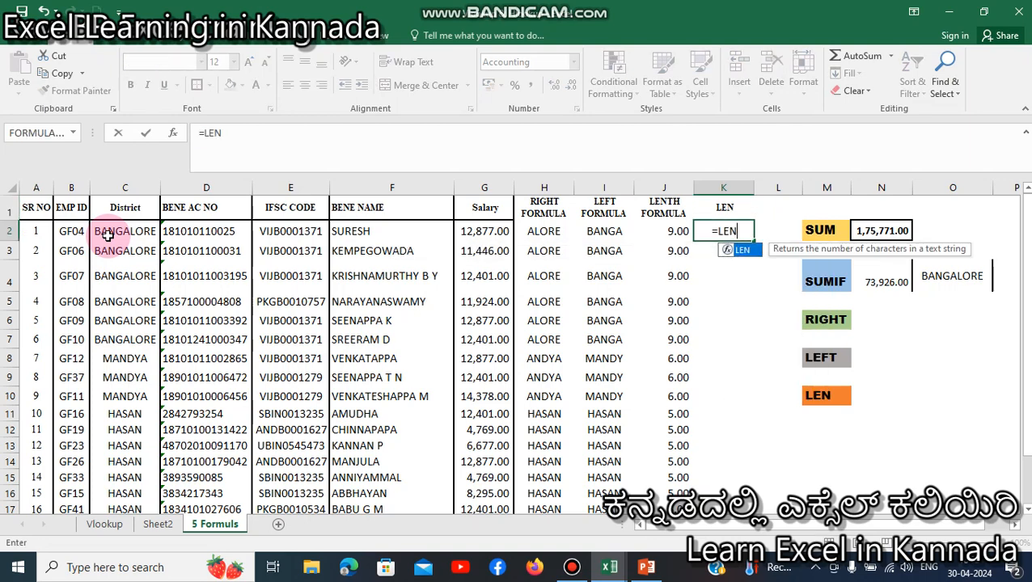
key("Left")
key("Left")
key("Left")
key("Left")
key("Left")
key("Left")
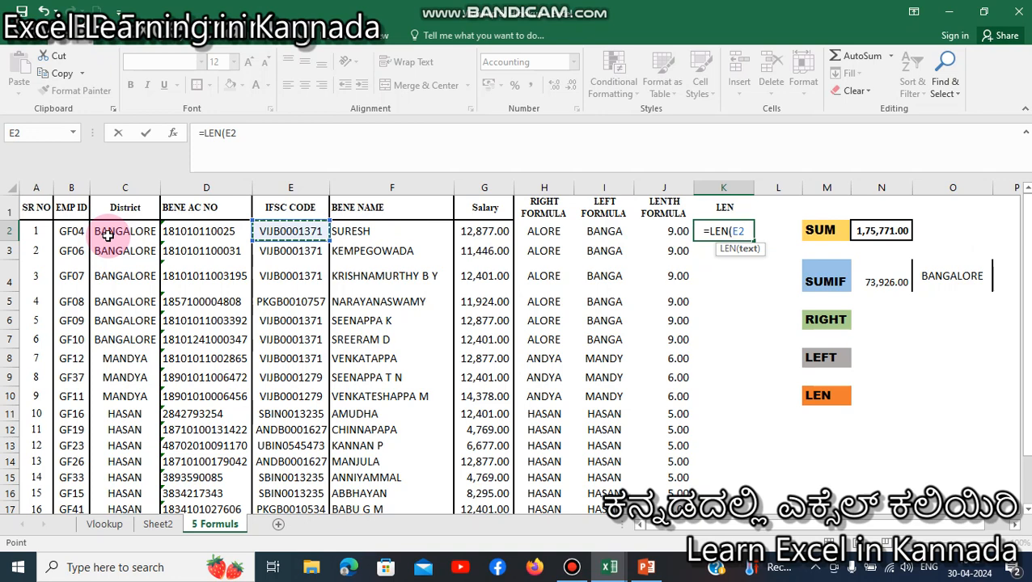
key("ctrl+Return")
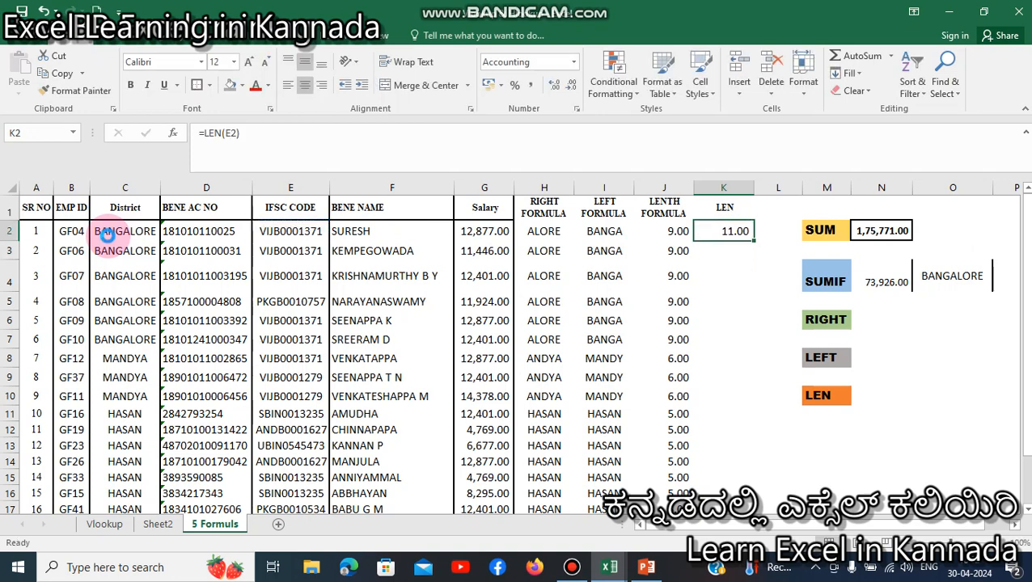
Copy the LEN formula from K2 down column K to row 17
key("ctrl+c")
key("Left")
key("ctrl+Down")
key("Right")
key("ctrl+shift+Up")
key("shift+Down")
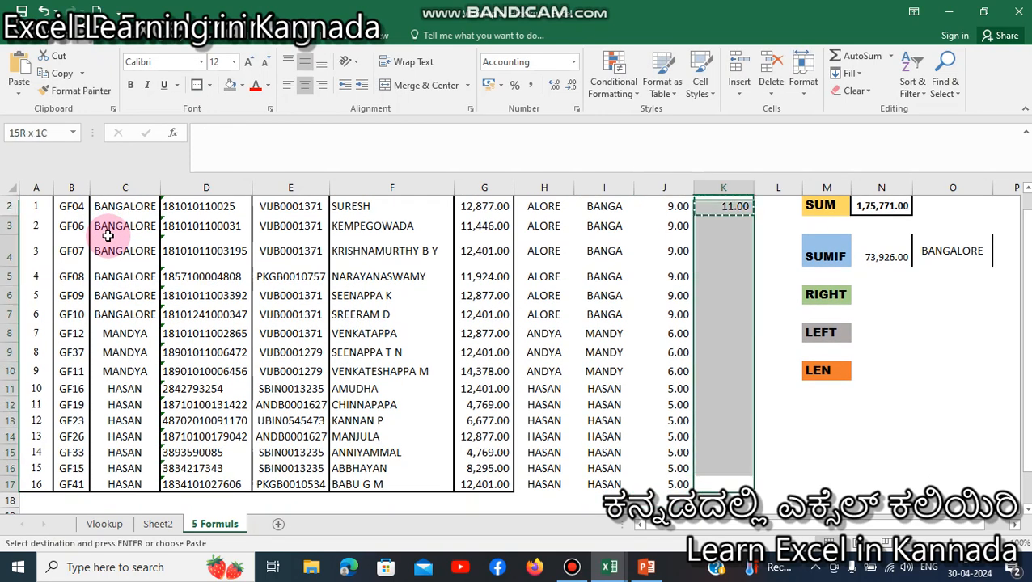
key("ctrl+v")
Review the copied IFSC code lengths in column K from the last row up to K2
key("Up")
key("Up")
key("Up")
key("Up")
key("Up")
key("Up")
key("Up")
key("Up")
key("Up")
key("Up")
key("Up")
key("Up")
key("Up")
key("Up")
key("Up")
key("Up")
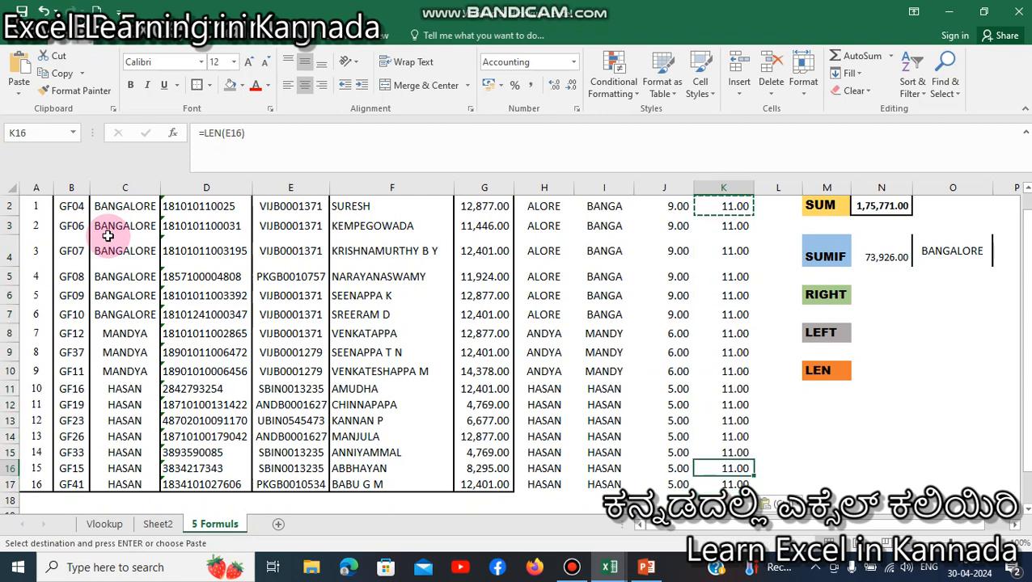
key("Down")
key("Down")
key("Up")
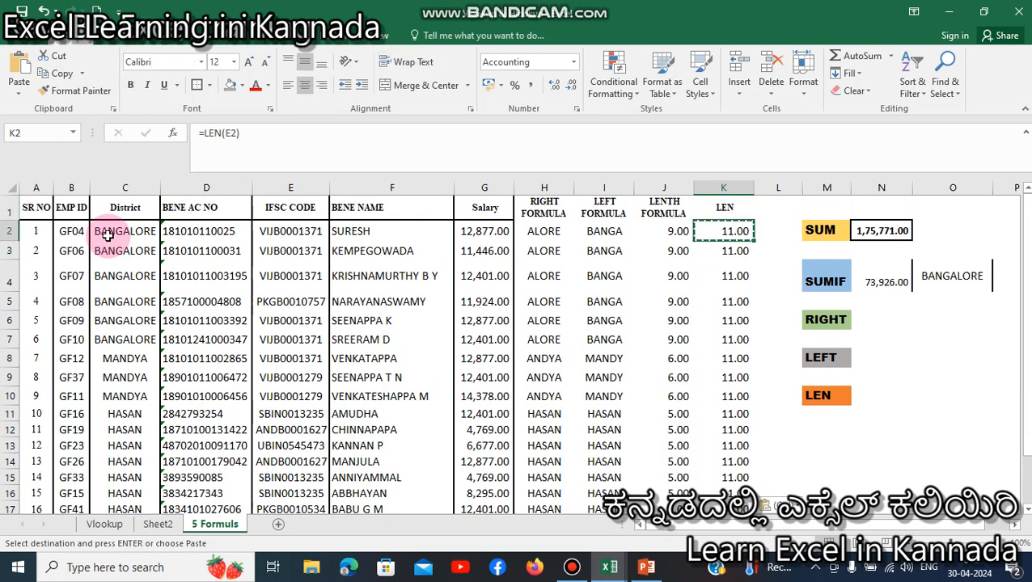
Set the number format of the LENTH FORMULA and LEN columns, J and K, to General
key("Left")
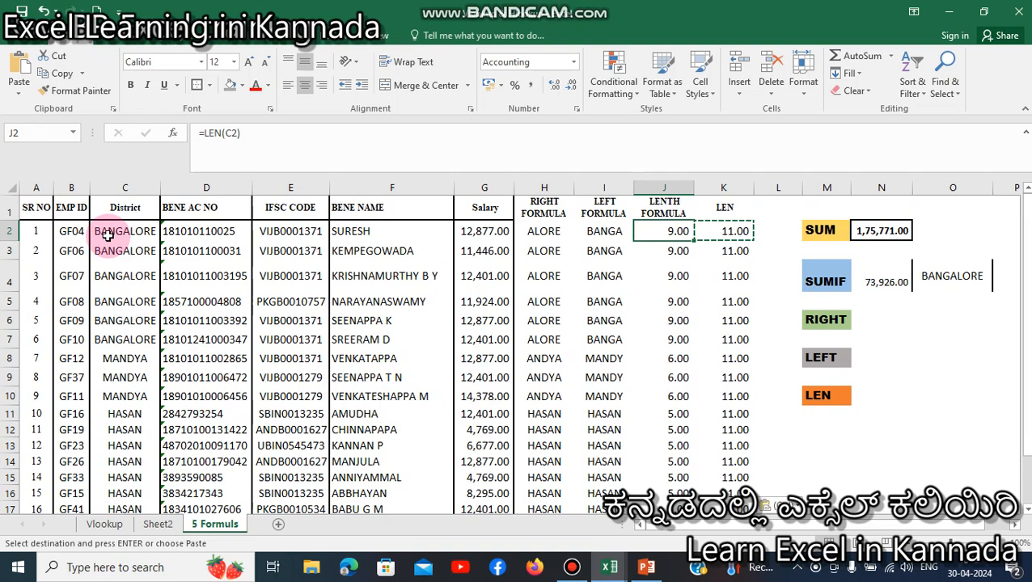
key("ctrl+shift+Down")
key("shift+Right")
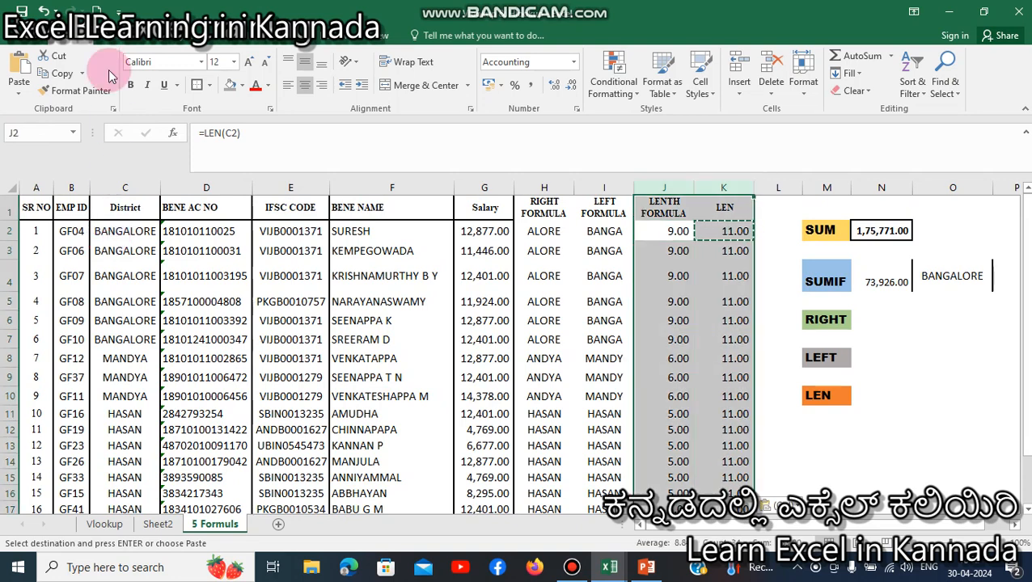
left_click(573, 67)
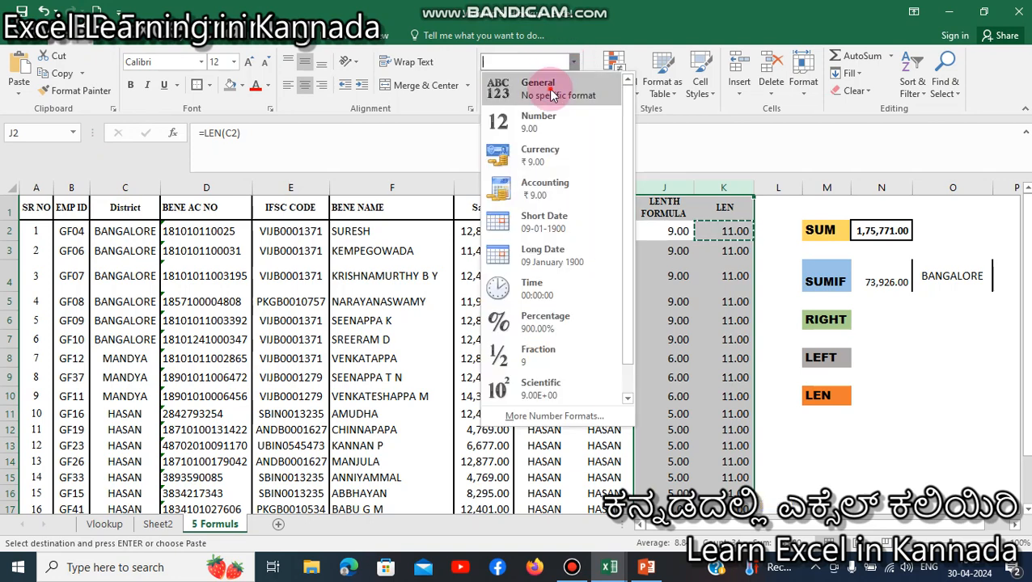
left_click(553, 96)
key("Down")
key("Down")
key("Down")
key("Down")
key("Down")
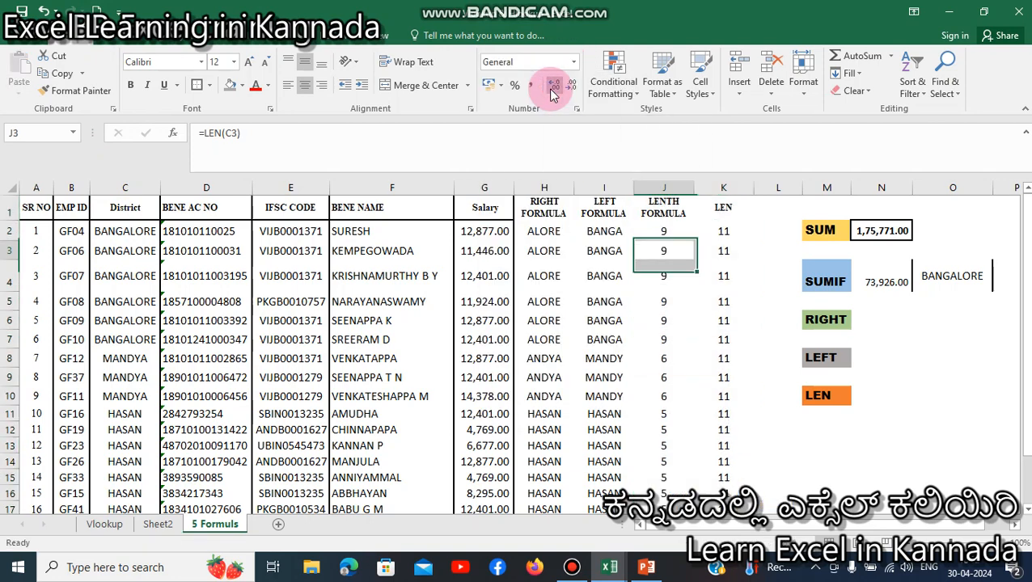